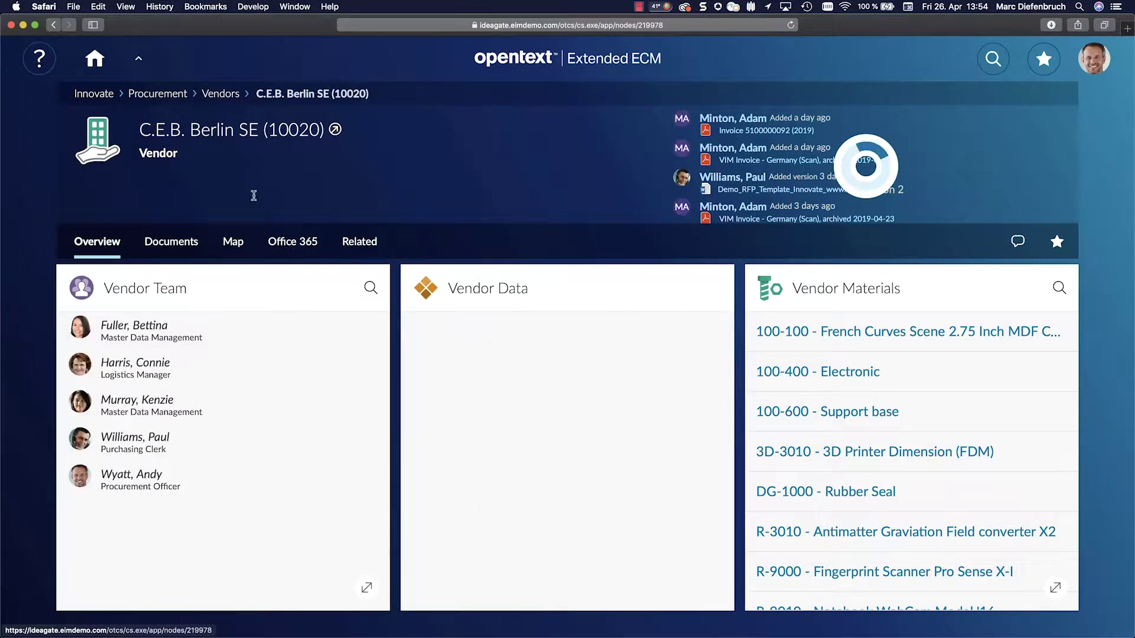
Step: Share the External Sharing - C.E.B. Berlin SE (10020) folder via OpenText Core, adding a colleague as Collaborator
click(195, 248)
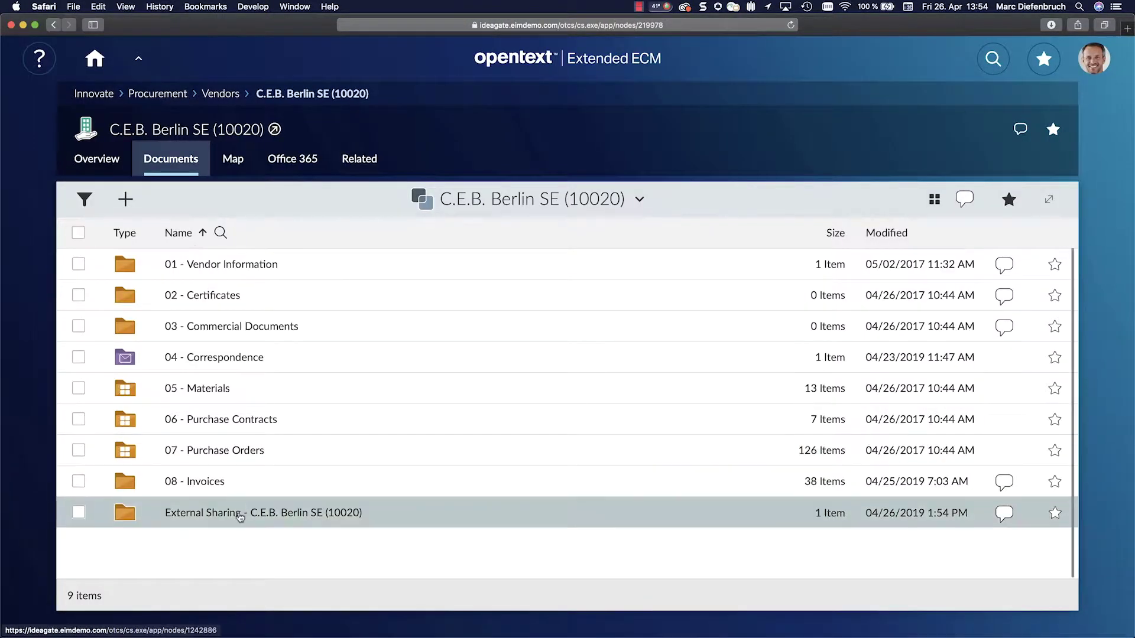
mouse_move(240, 517)
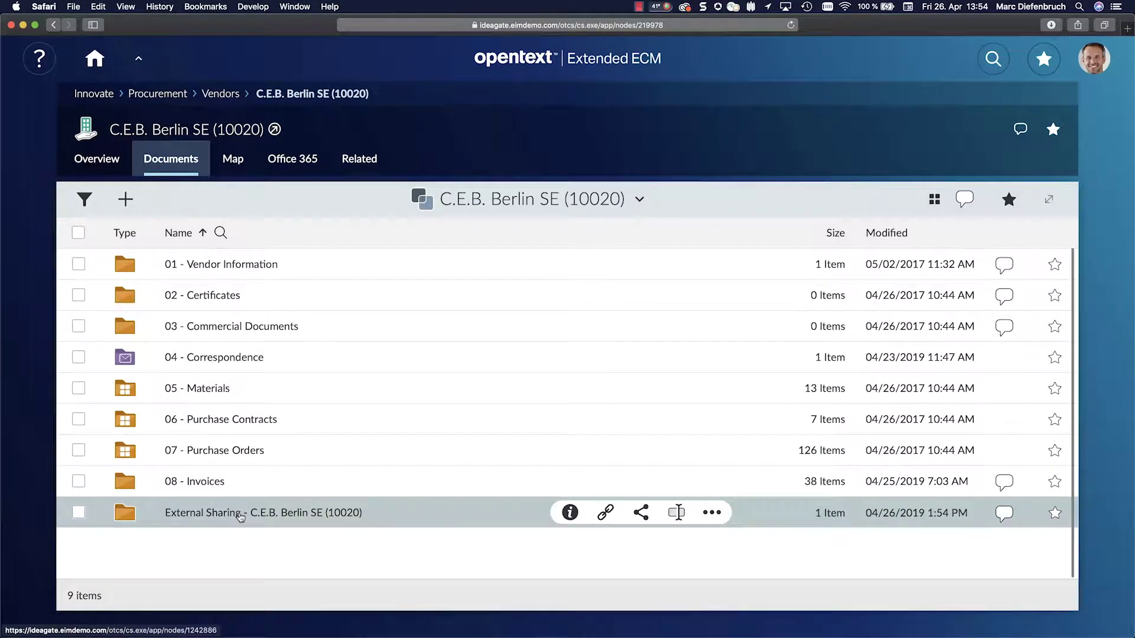
click(640, 513)
click(544, 261)
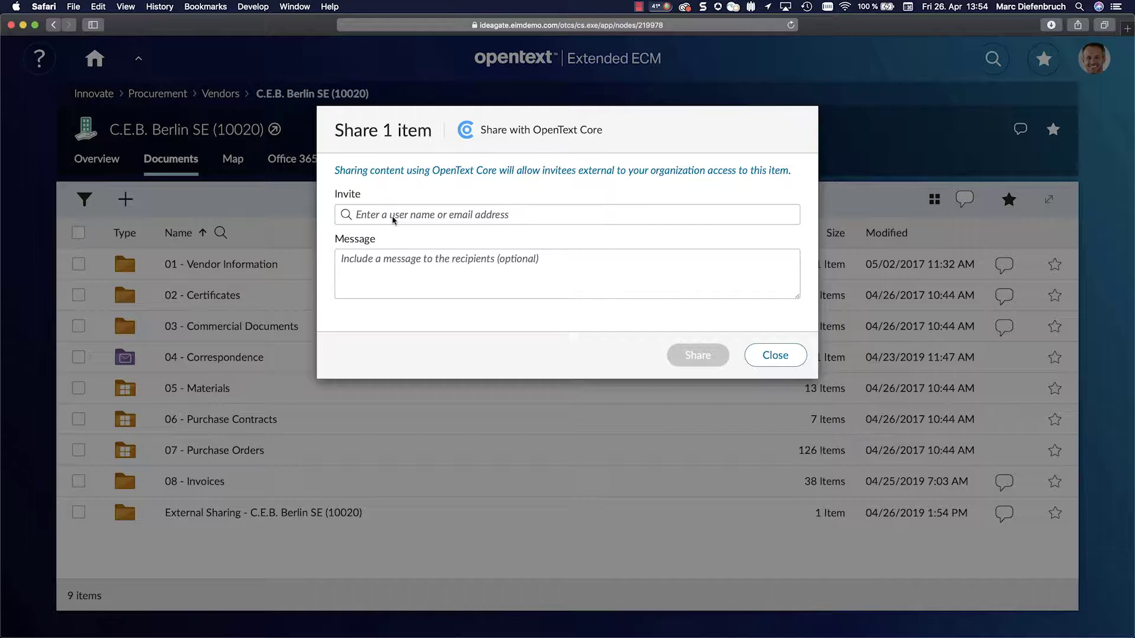
text(Diefenb)
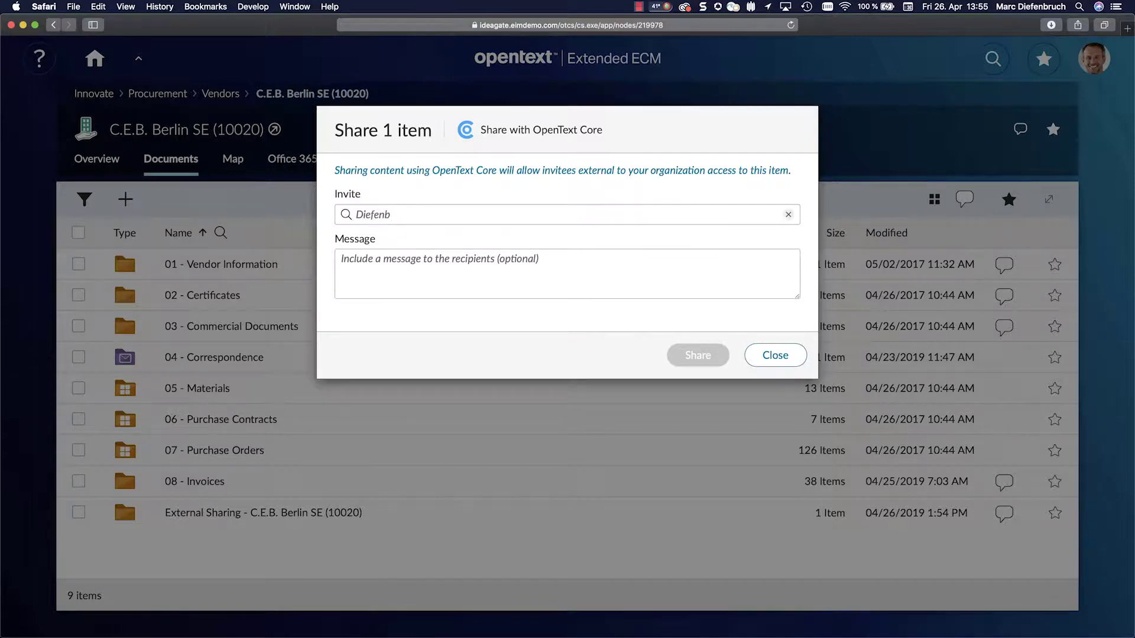
click(389, 256)
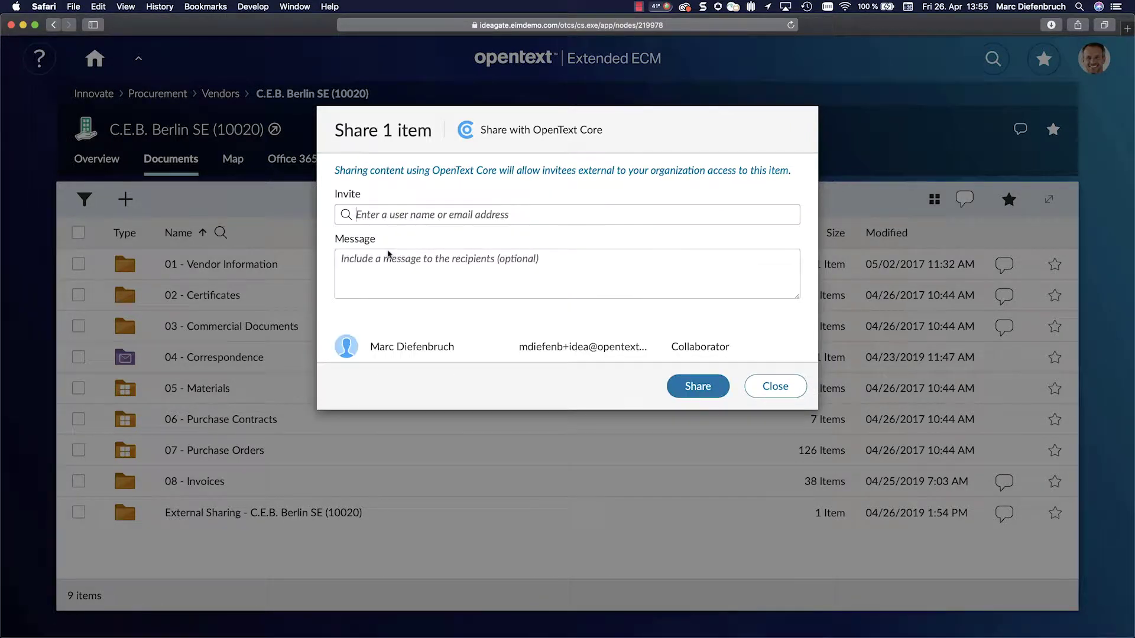
Step: Write the message 'Please review the prepared contract.' and add a signature line with the sender's name
click(359, 268)
text(Please r)
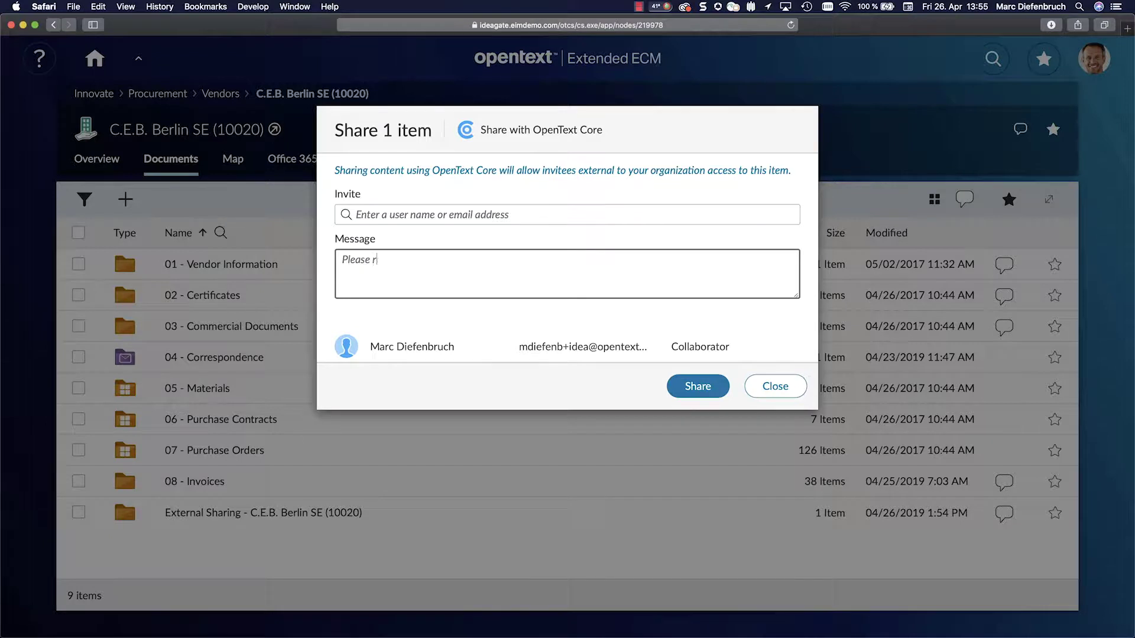
text(eview the prepared contract.)
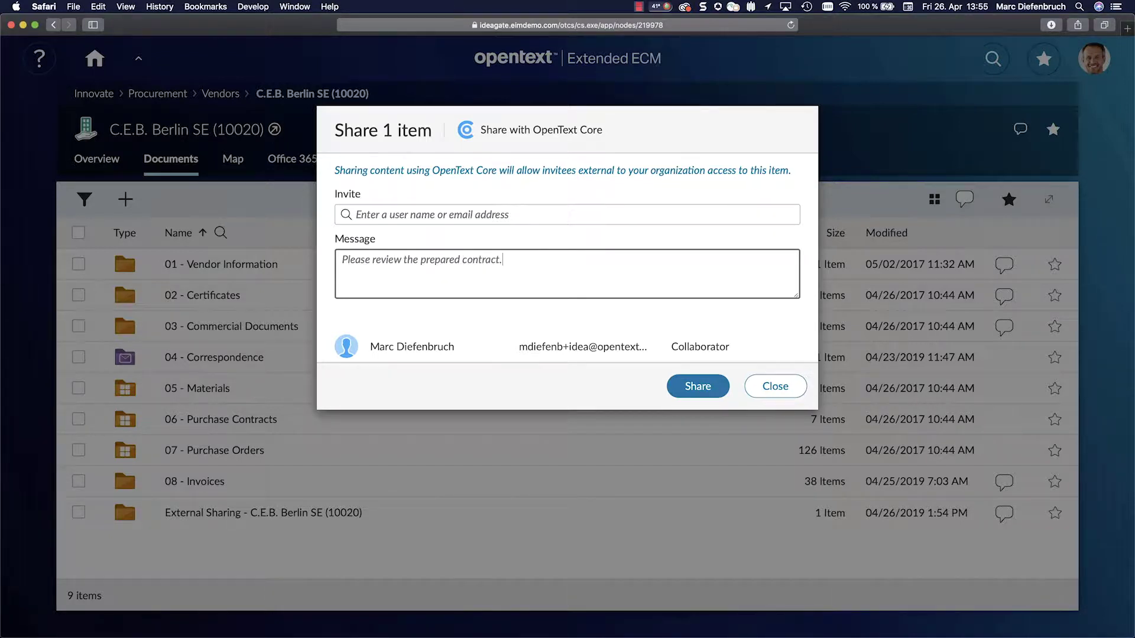
key(Return)
key(Return)
text(Andy Wyat)
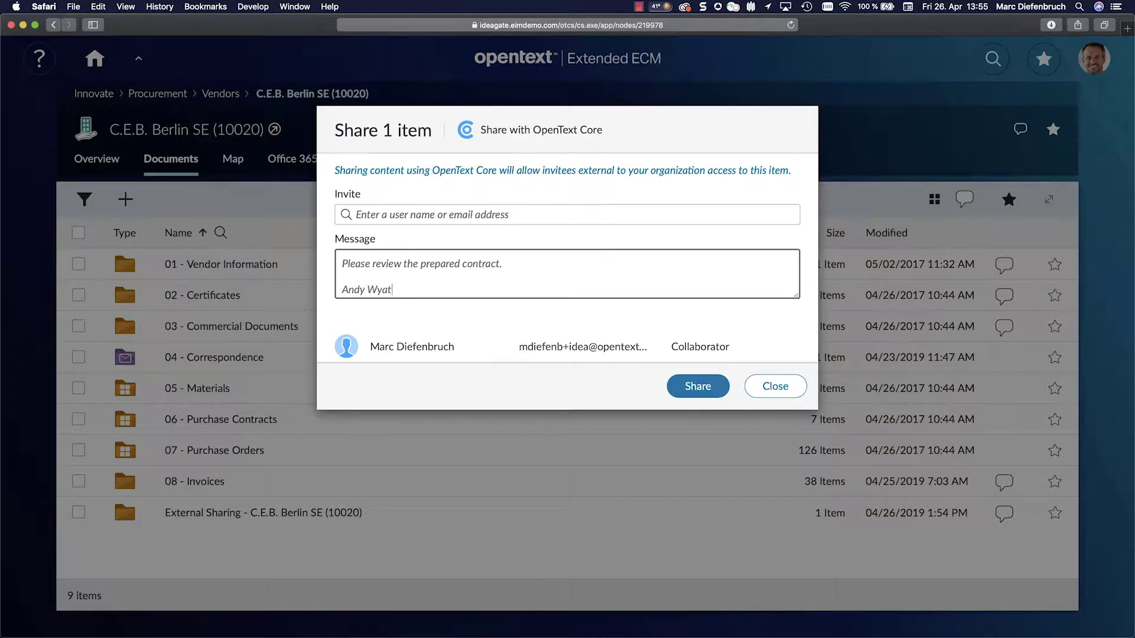
text(t, Innovate)
Step: Send the share invitation and read the resulting OpenText Core notification email in Outlook
click(700, 387)
mouse_move(701, 389)
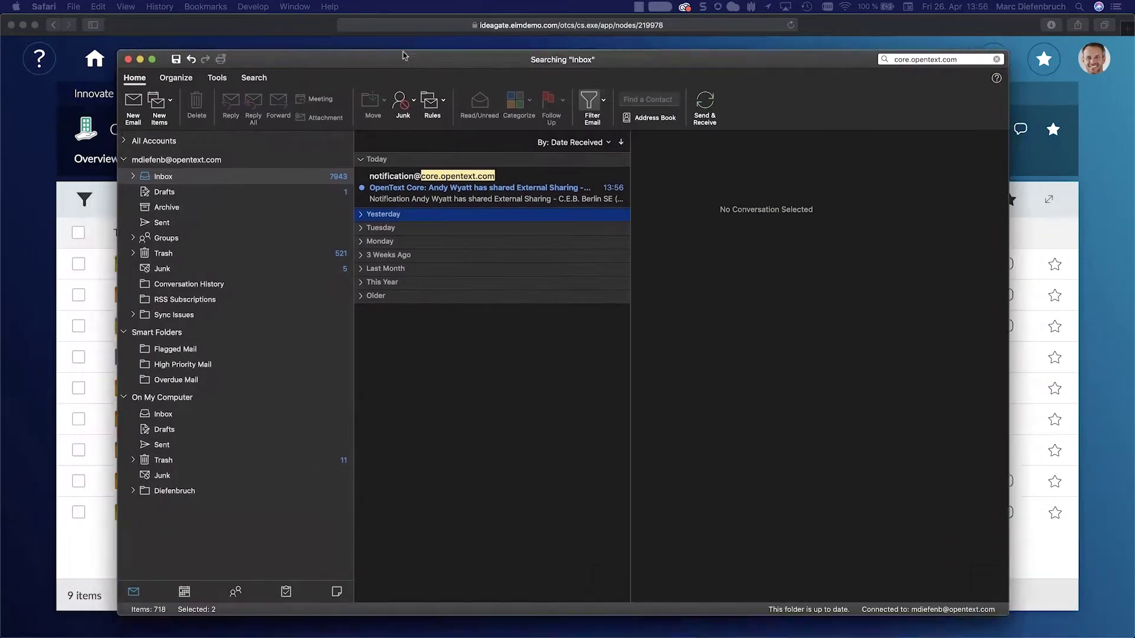
click(391, 170)
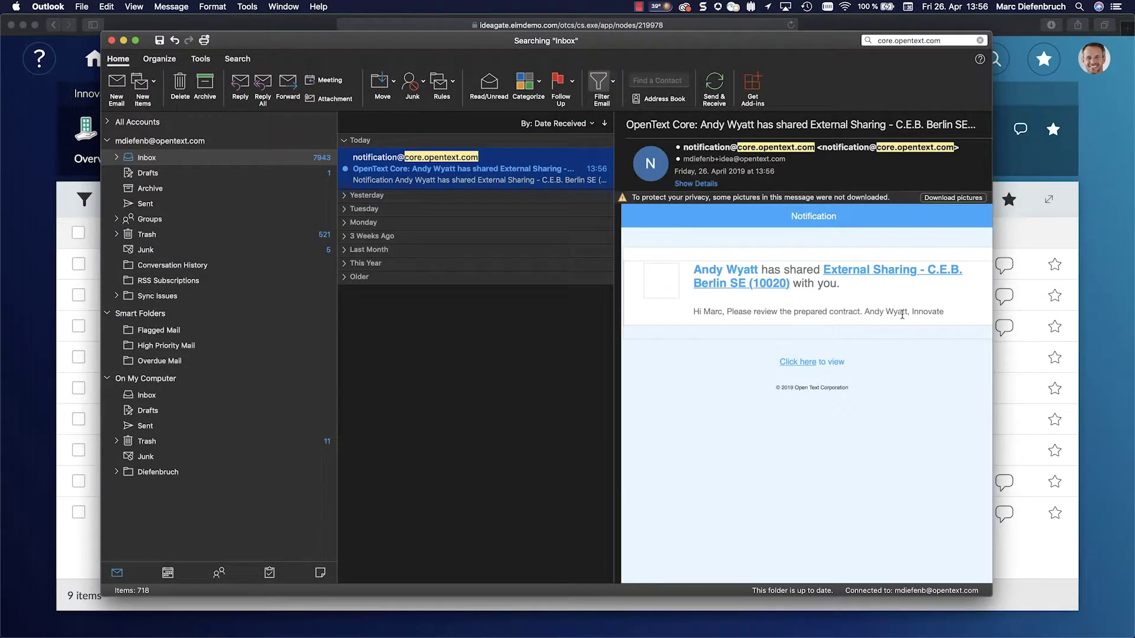
Step: Minimize Outlook and open the shared External Sharing - C.E.B. Berlin SE (10020) folder in OpenText Core
click(123, 41)
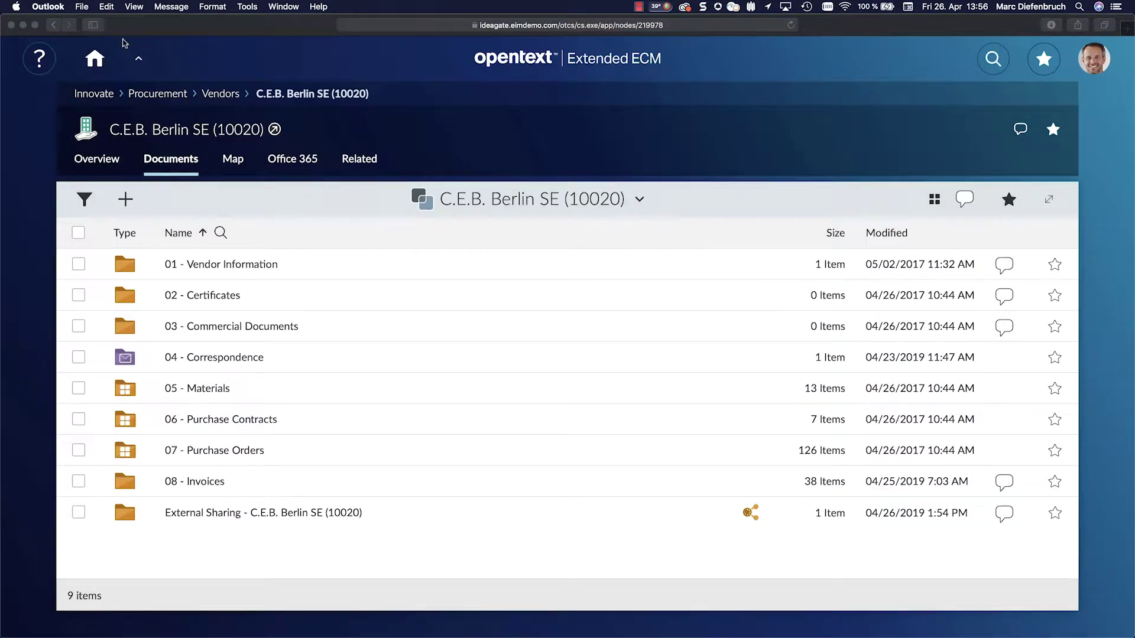
mouse_move(447, 618)
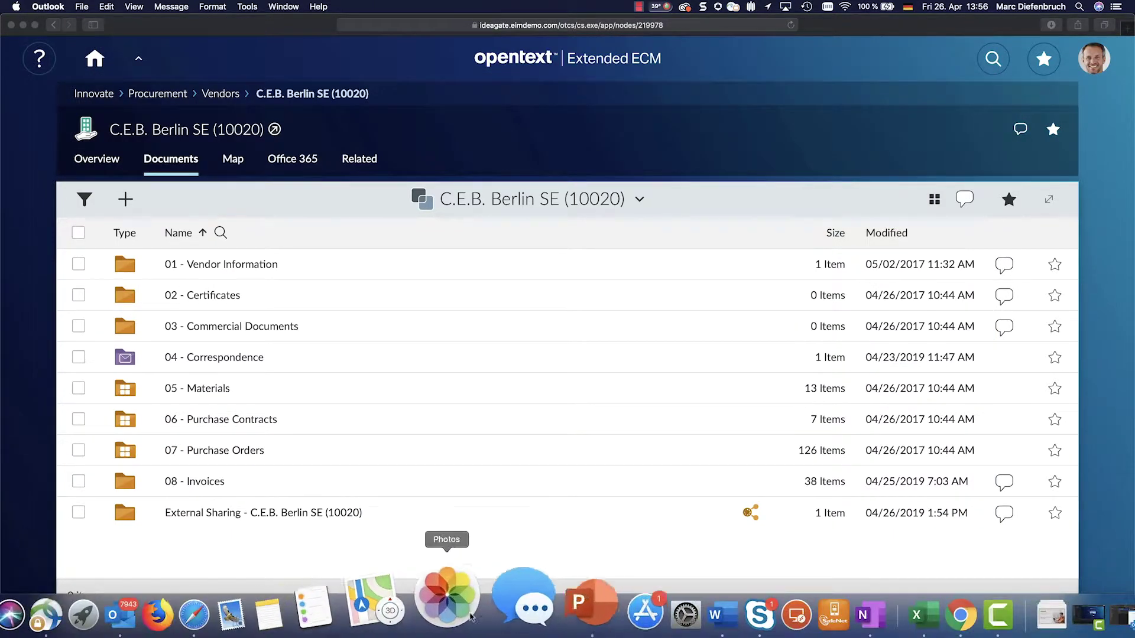
click(947, 606)
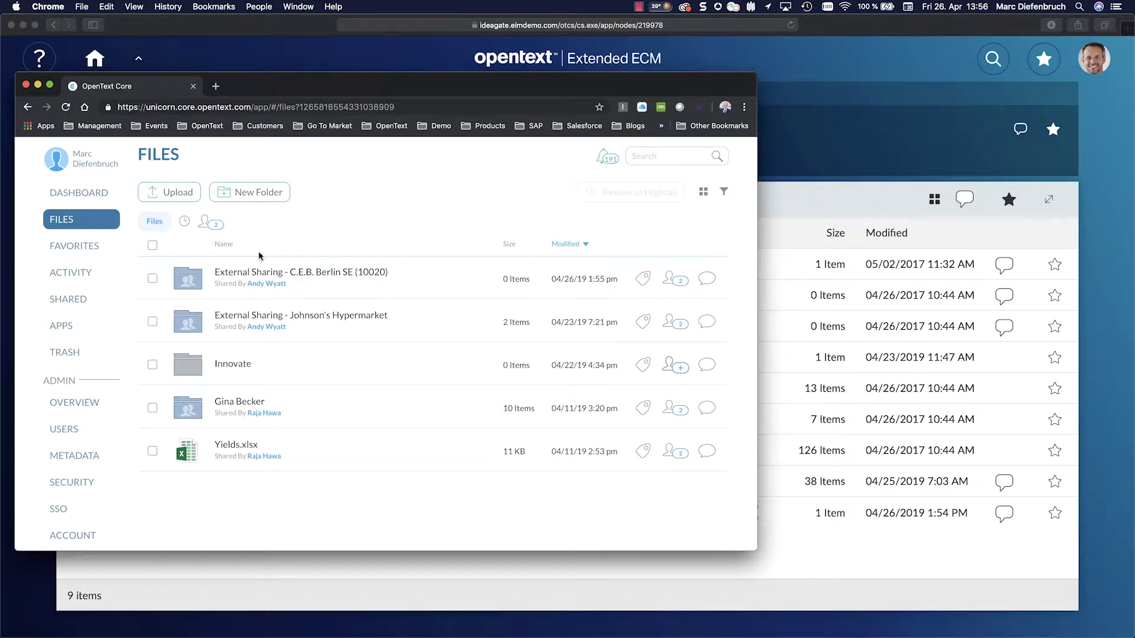
click(260, 255)
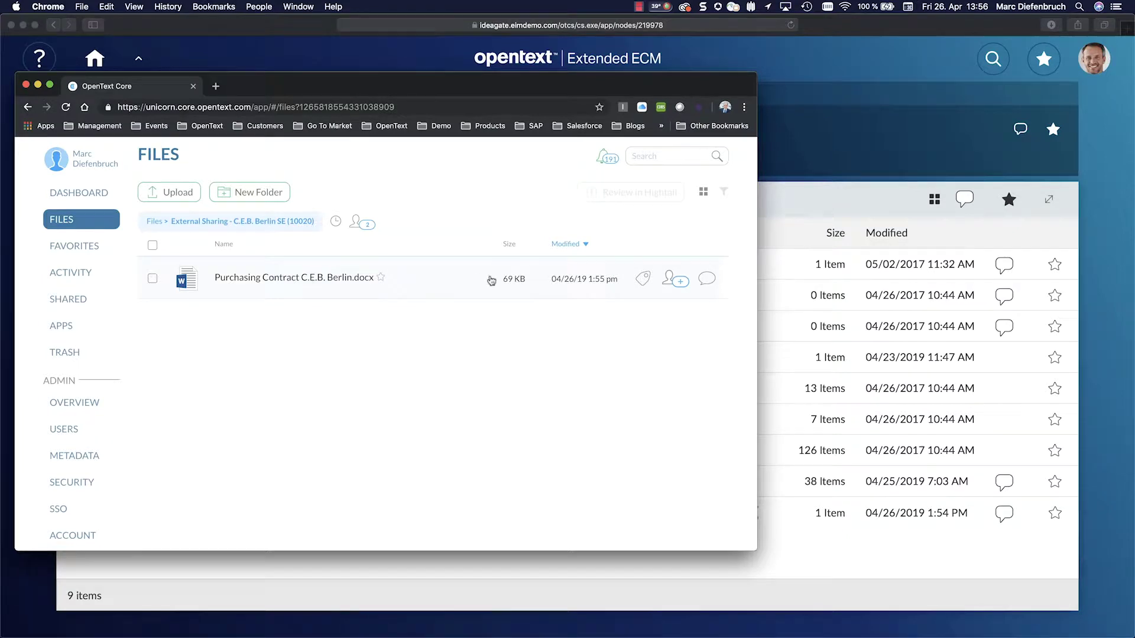
Step: Place Extended ECM beside Core and upload Customs Document, Freight Document and Customer Letter into External Sharing
click(819, 165)
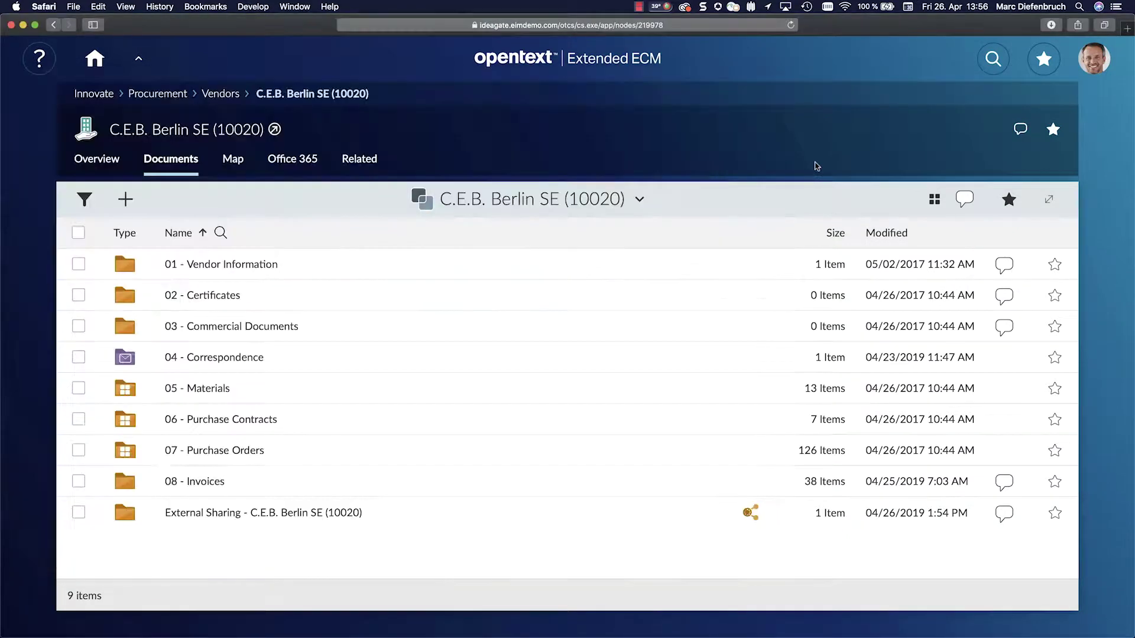
drag(2, 637, 412, 523)
scroll(698, 367, down, 3)
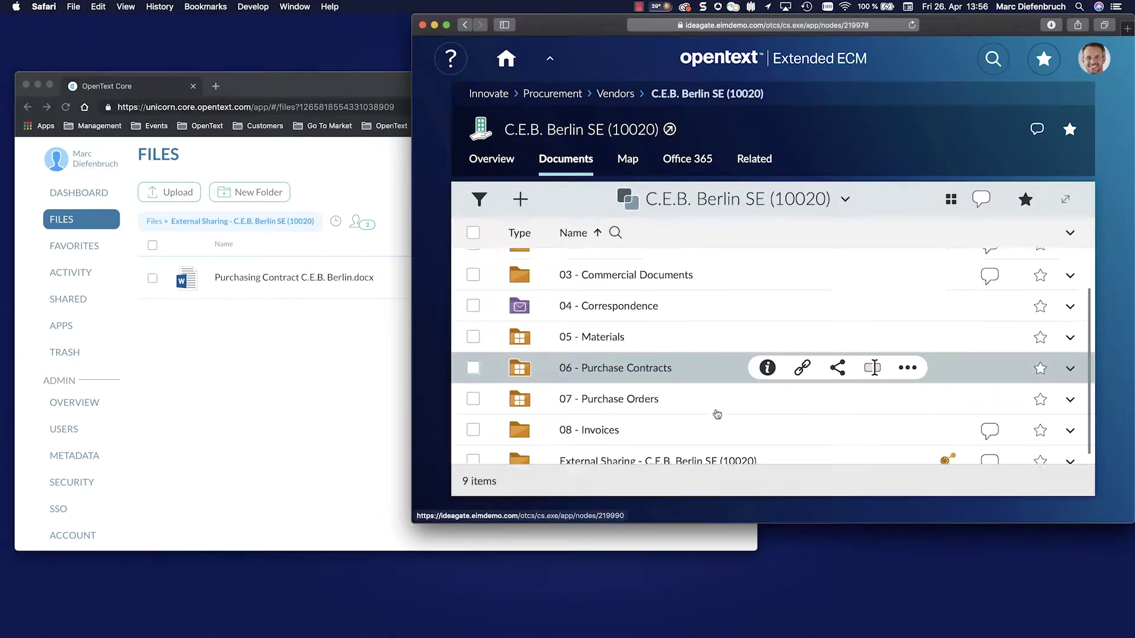
click(668, 455)
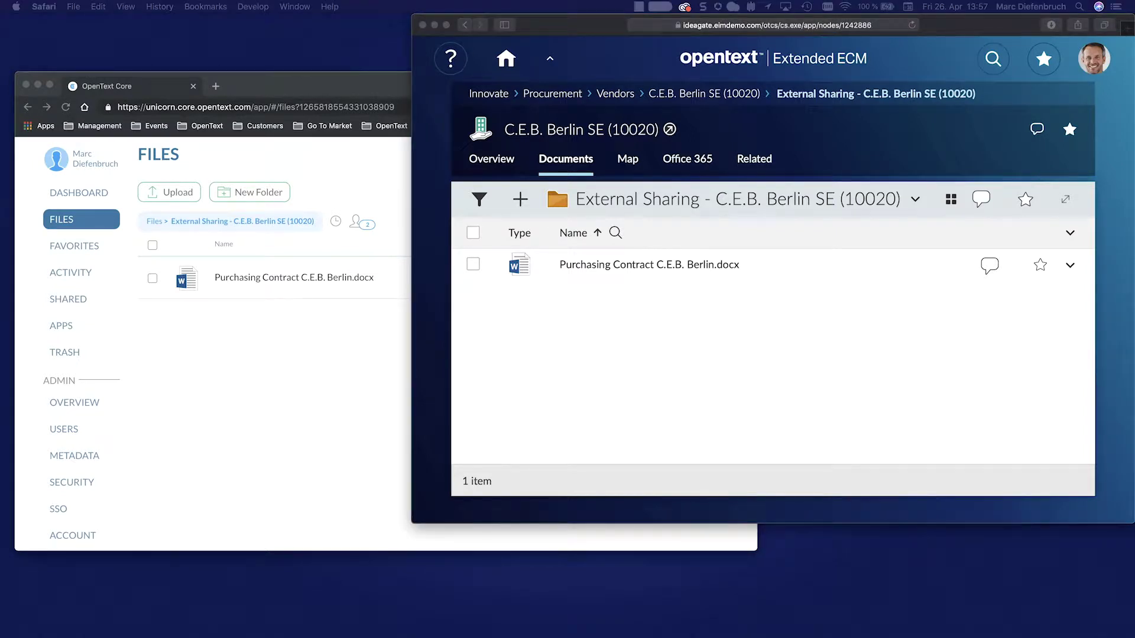
drag(319, 419, 600, 406)
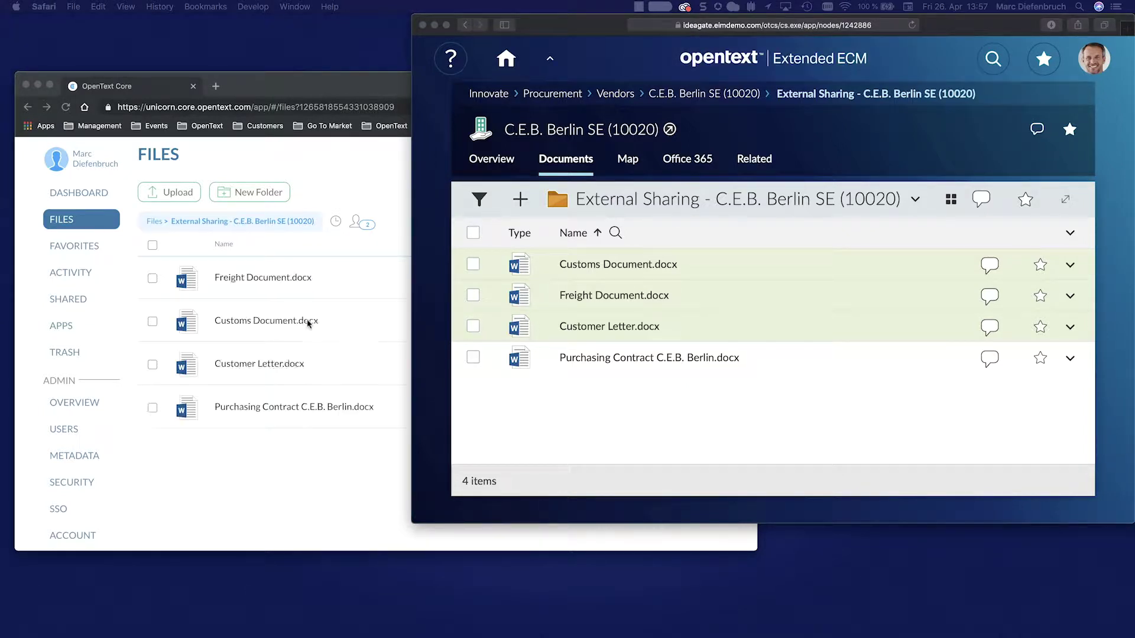
Step: Lock Purchasing Contract C.E.B. Berlin.docx in OpenText Core, then bring Extended ECM back to front
click(289, 476)
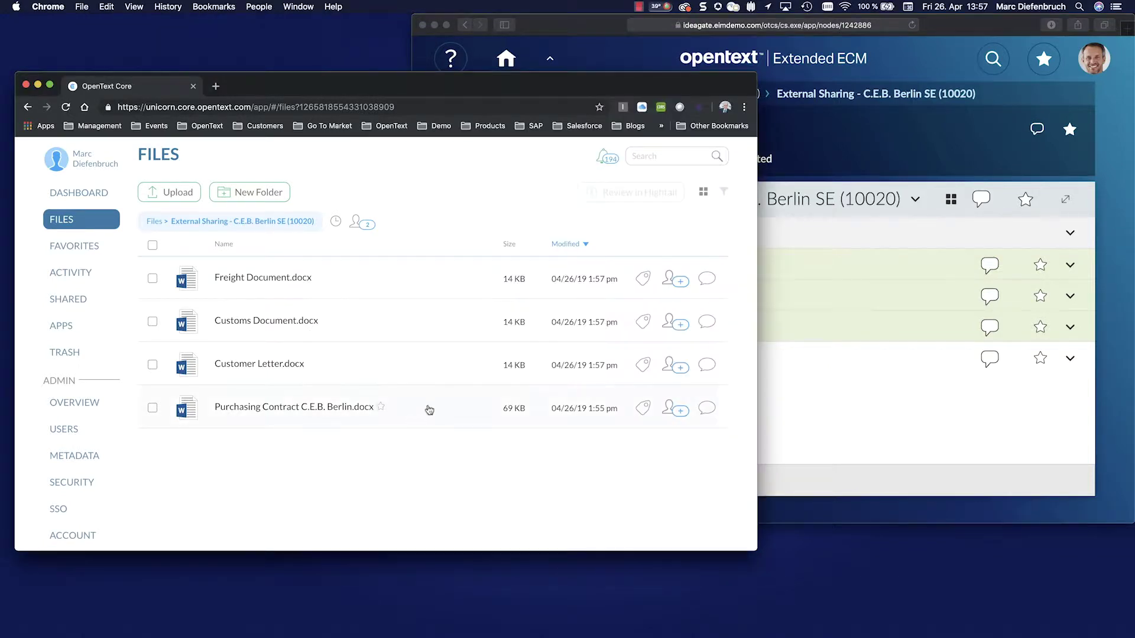
click(208, 407)
click(379, 192)
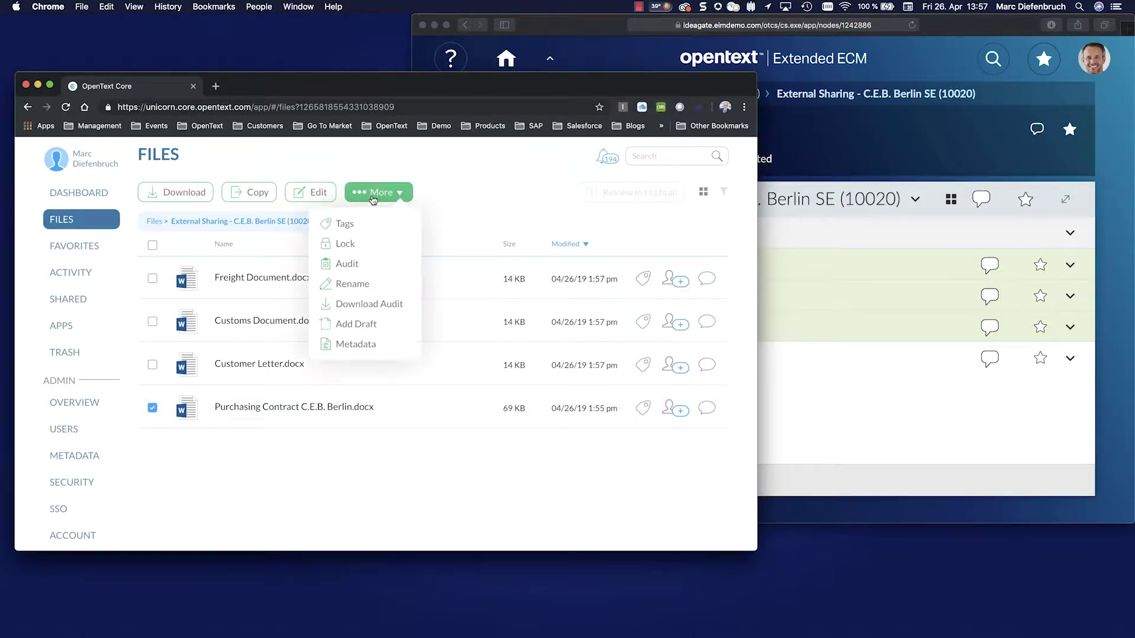
click(357, 243)
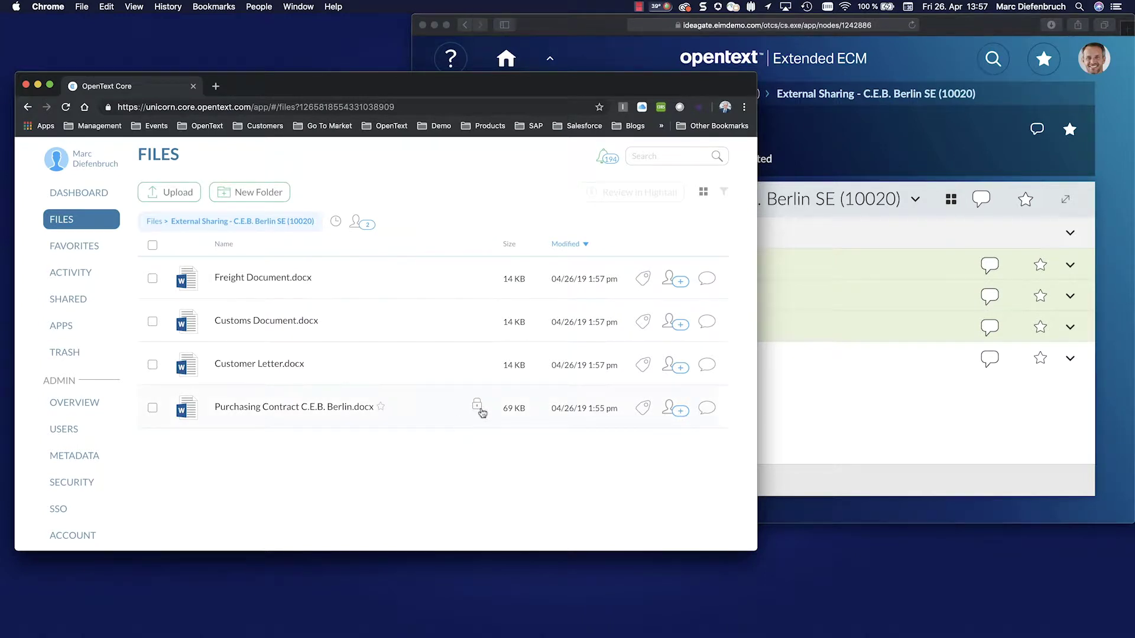
click(811, 413)
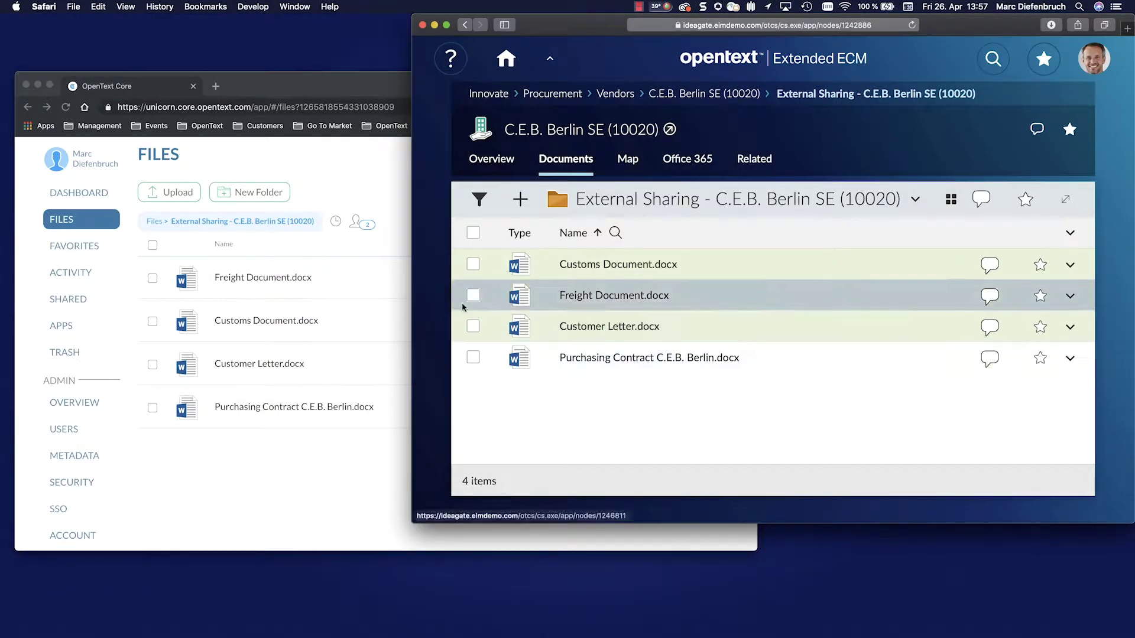
Step: Widen and reload the Extended ECM folder to show shared and reserved statuses, then bring Core forward
drag(413, 304, 357, 304)
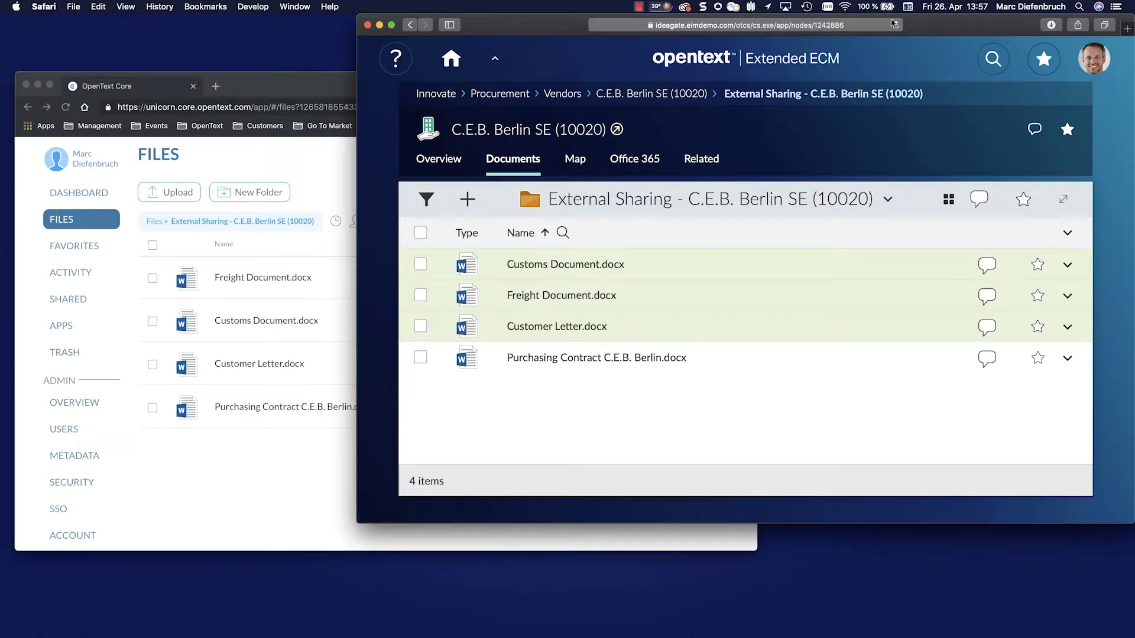
click(895, 24)
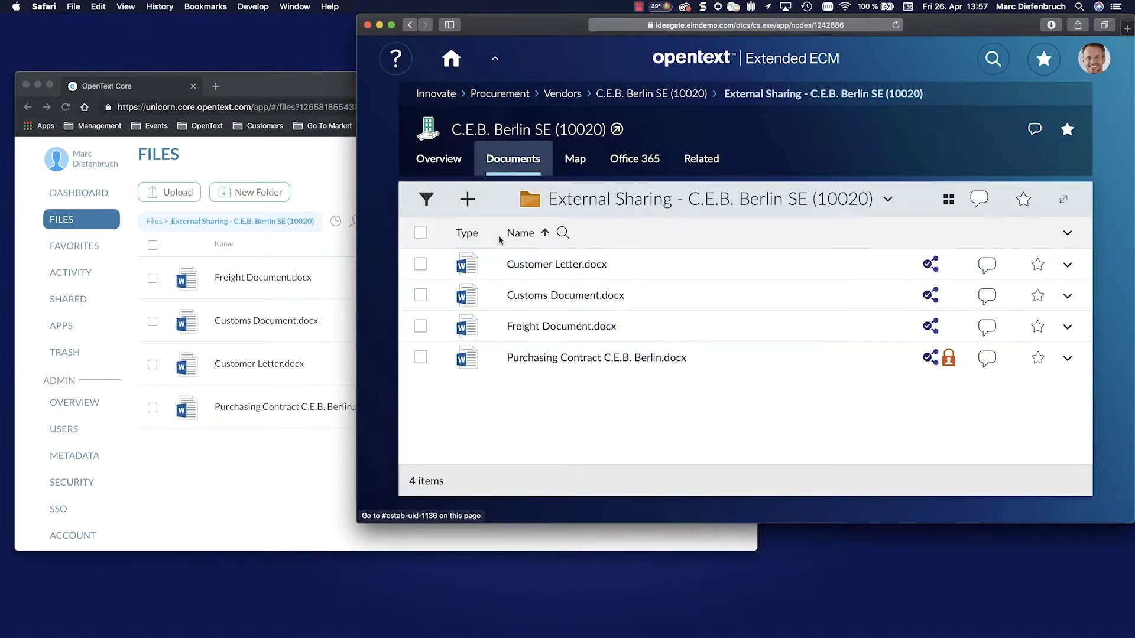
mouse_move(952, 358)
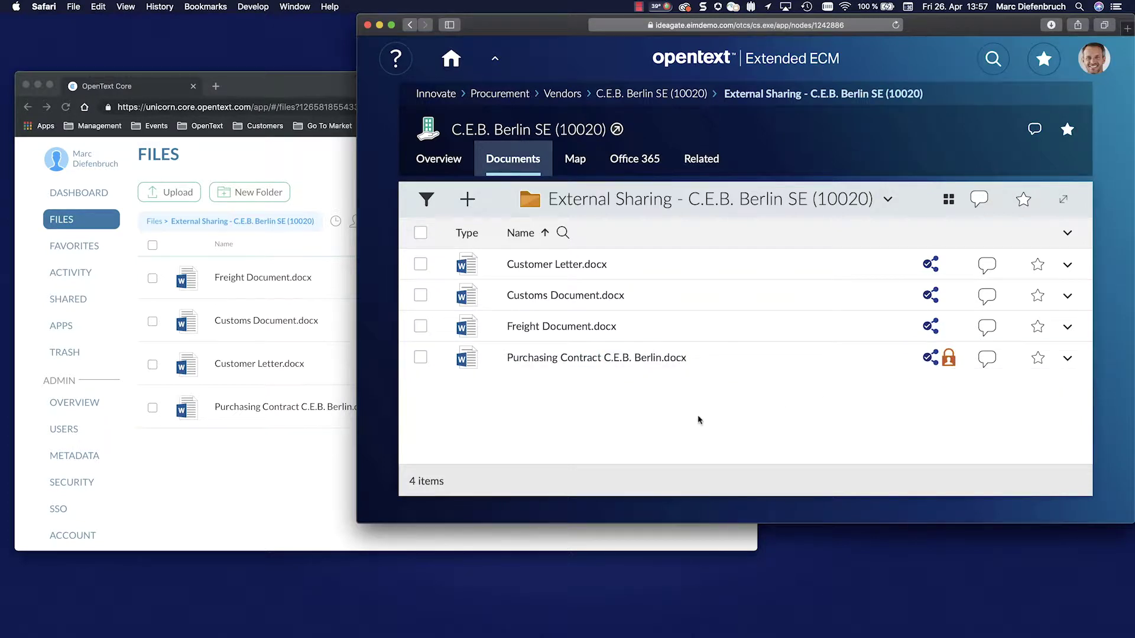
click(296, 456)
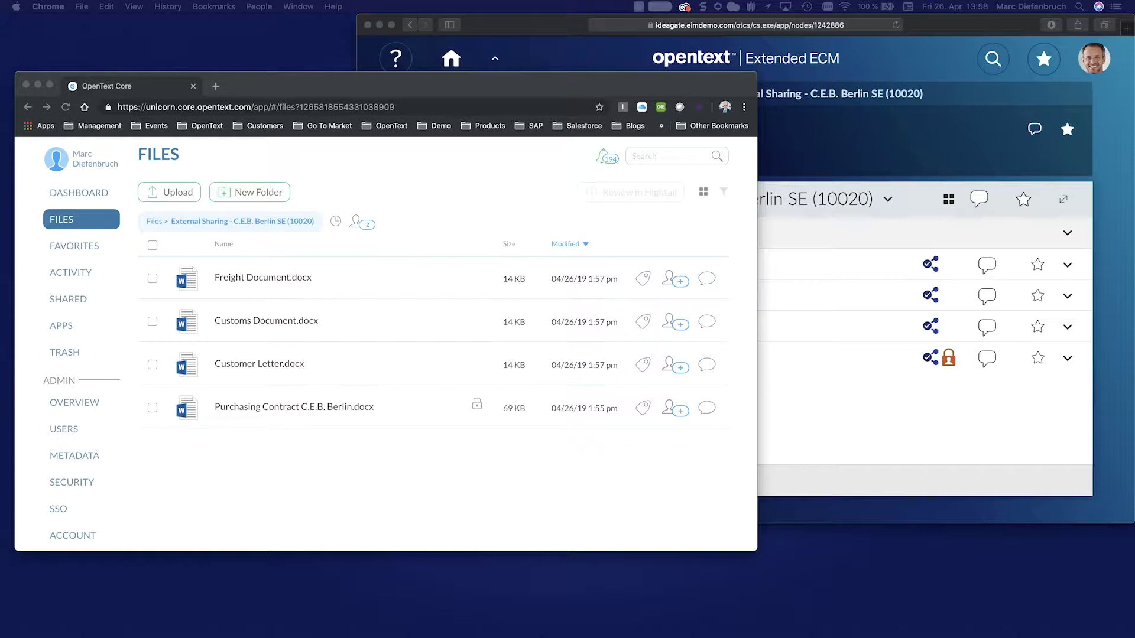
Step: Upload the edited Purchasing Contract as a new draft in OpenText Core and return to Extended ECM
drag(296, 456, 243, 406)
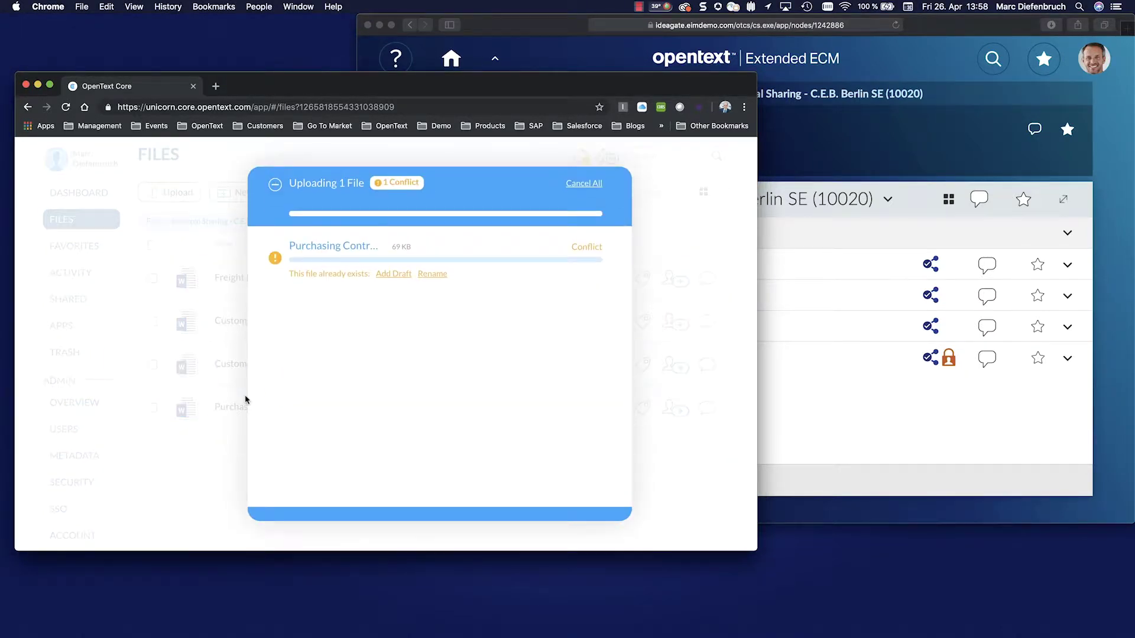
click(393, 274)
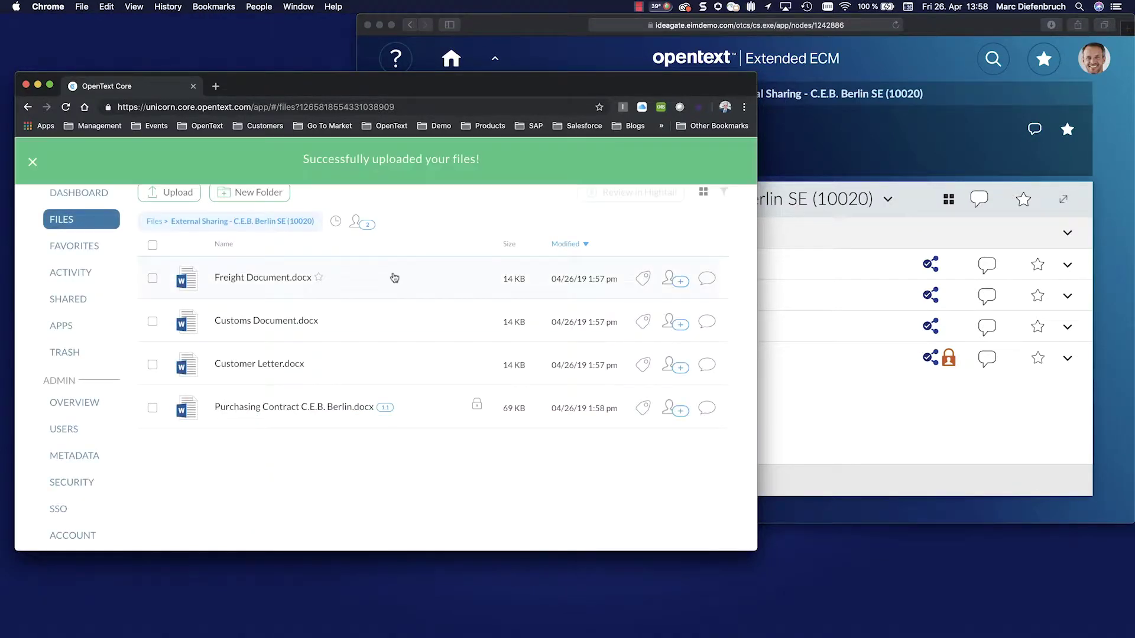
click(828, 442)
mouse_move(433, 360)
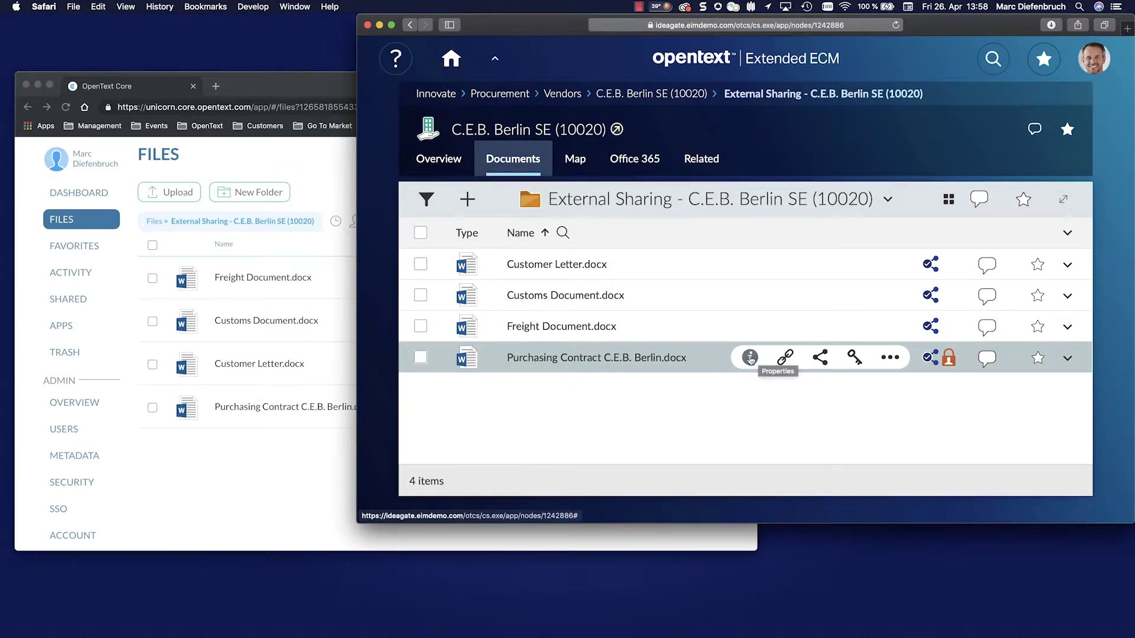
Step: Open the Purchasing Contract's properties and show its Versions view, confirming version 2
click(750, 357)
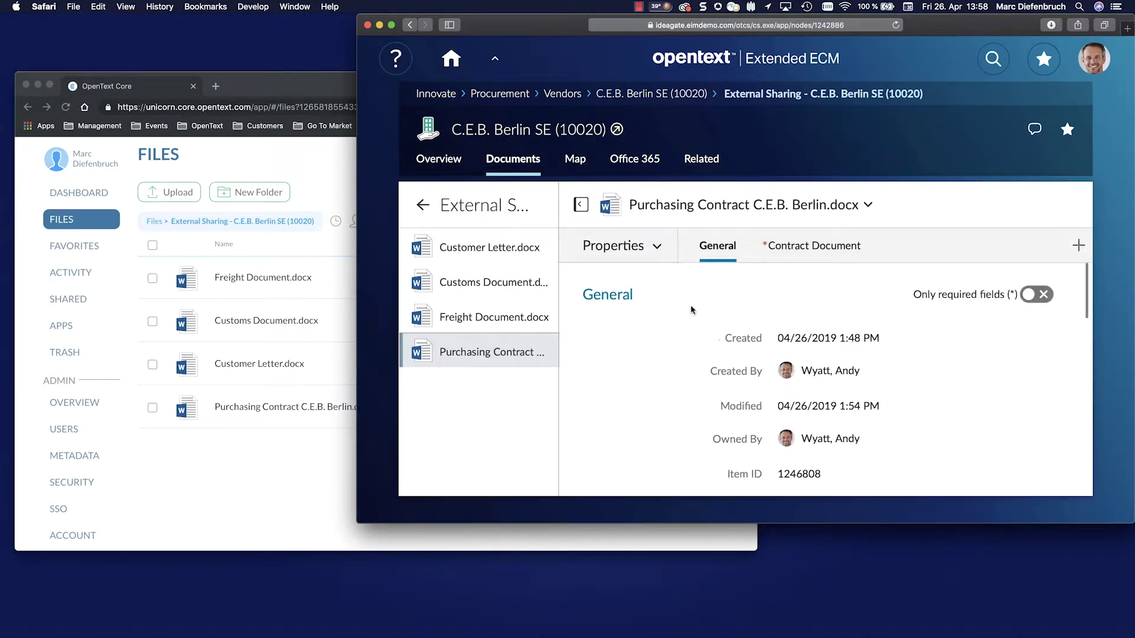
click(630, 246)
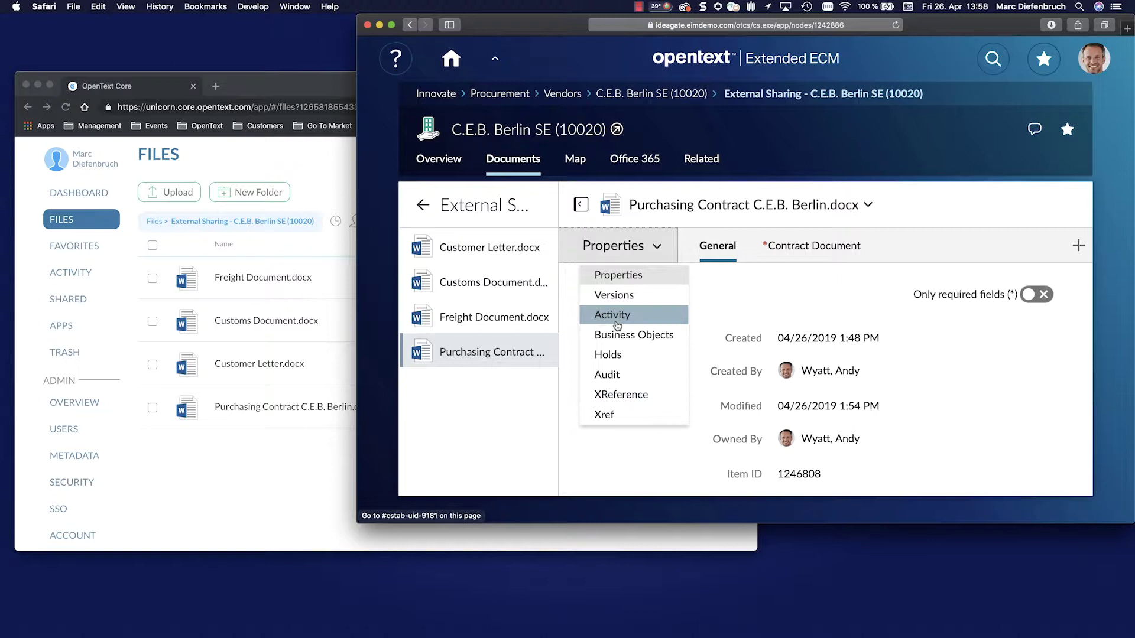
click(615, 295)
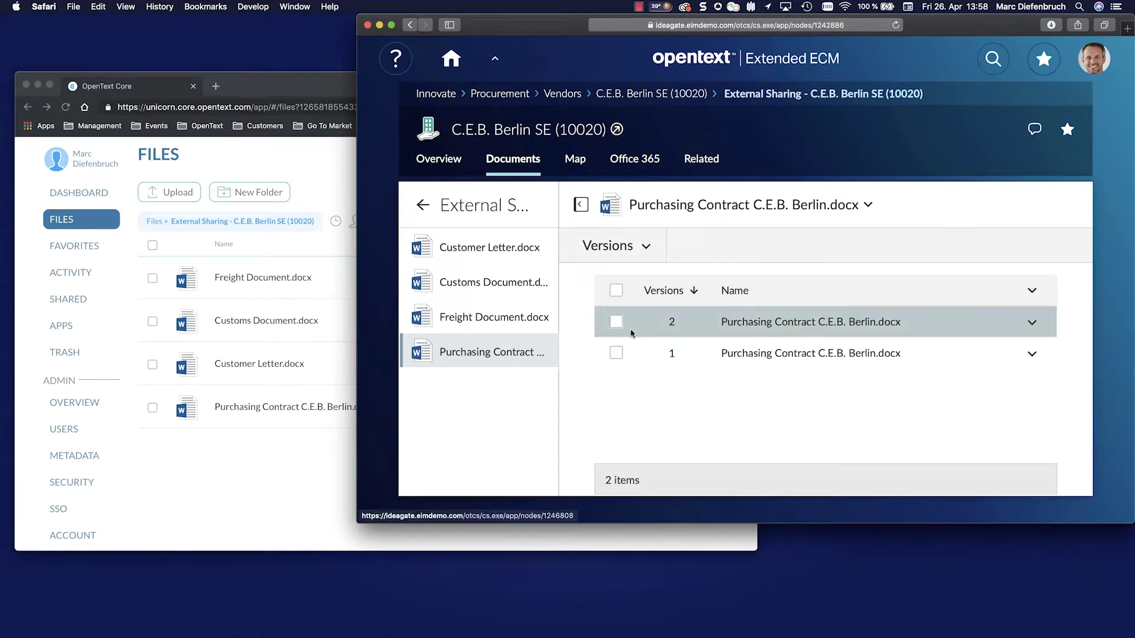
drag(358, 312, 156, 312)
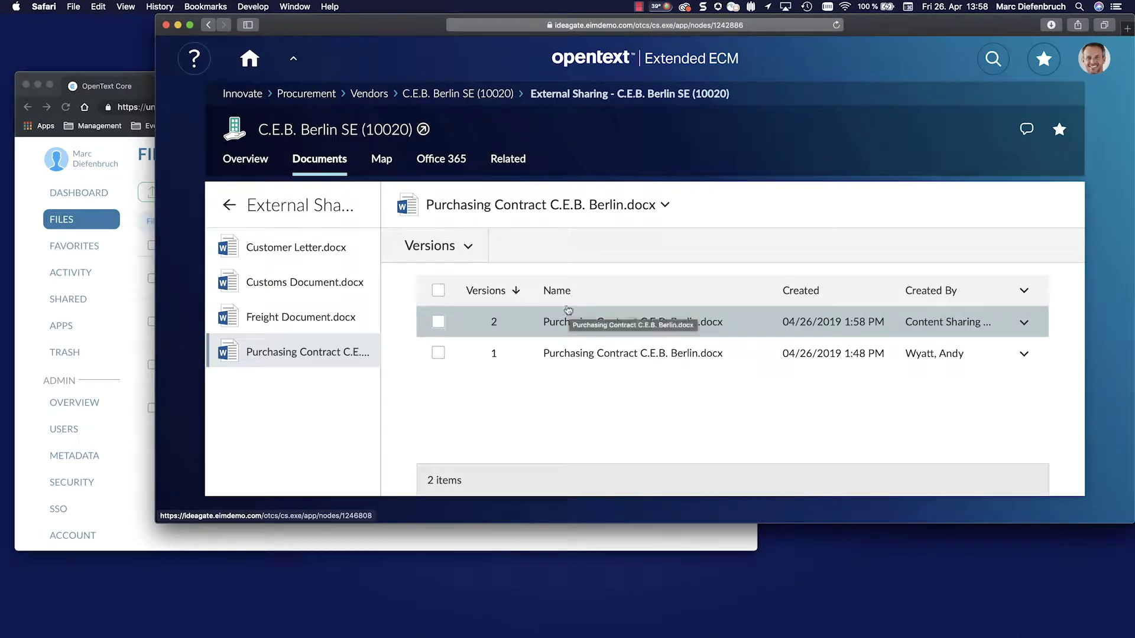
Step: Switch the contract's properties to the Audit view and widen the window to show full entries
click(464, 246)
click(435, 376)
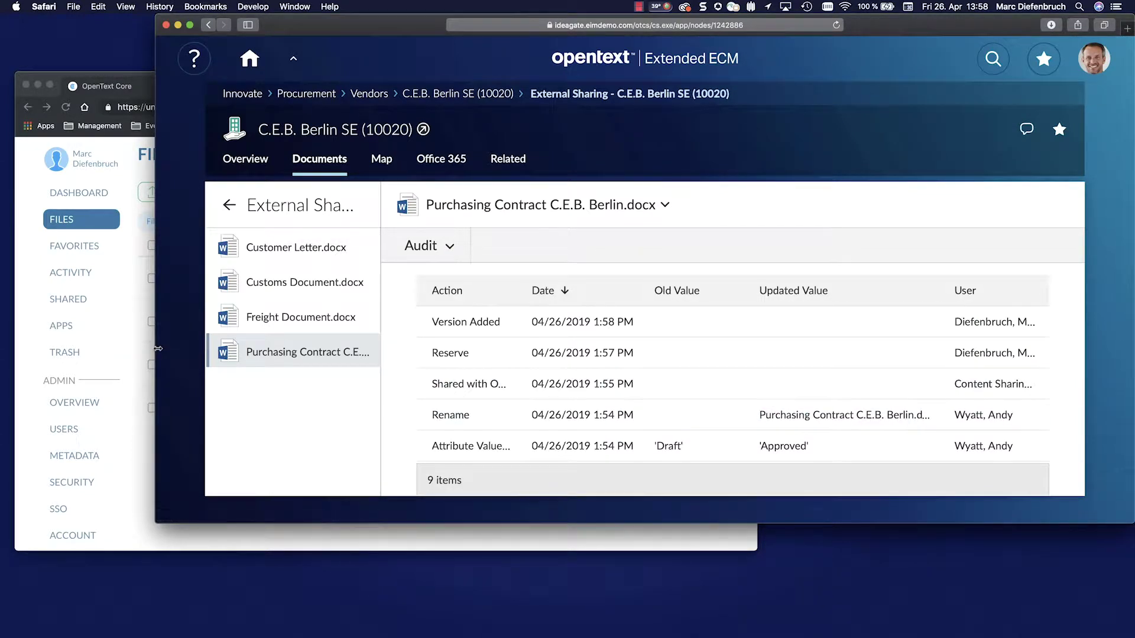
drag(155, 355, 20, 355)
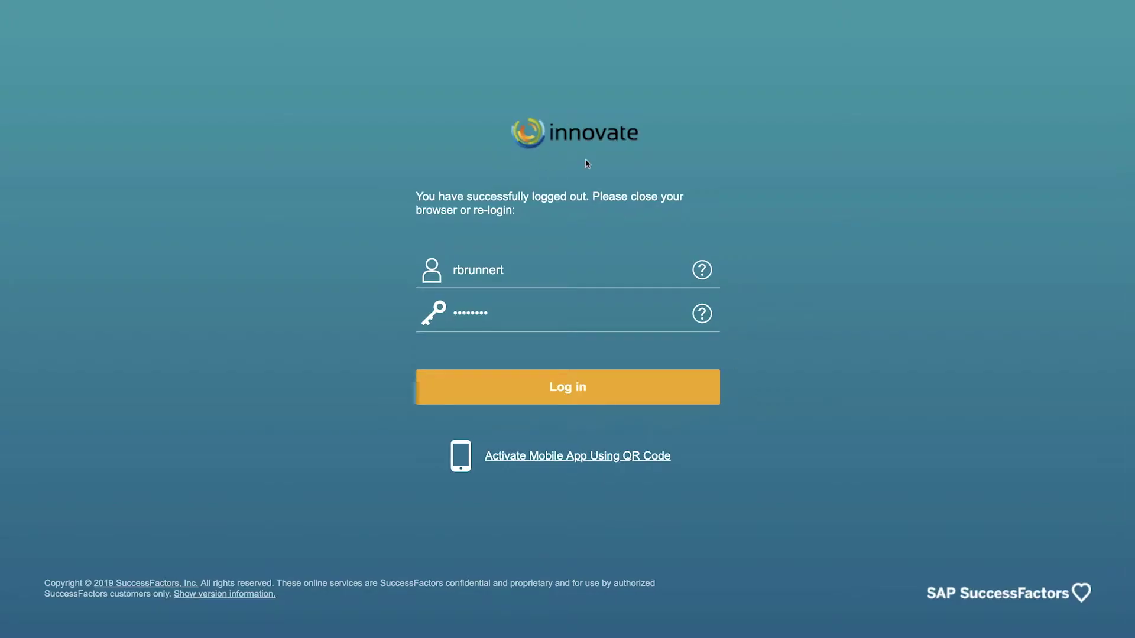
Step: Log in to SuccessFactors and open the My Team Workspaces tile
click(567, 390)
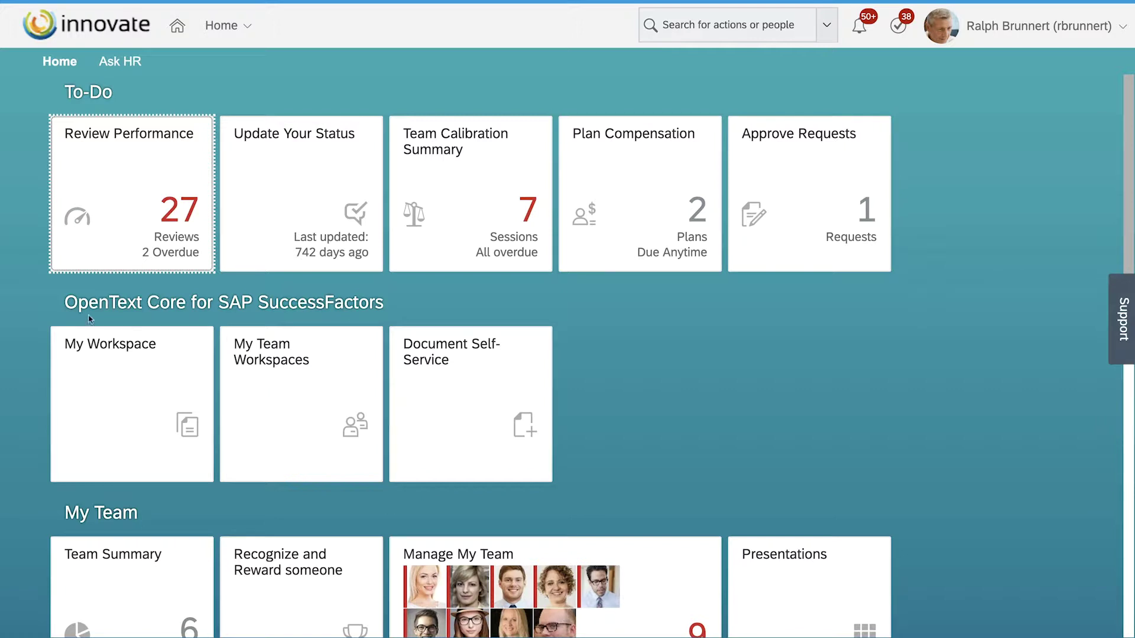
click(283, 394)
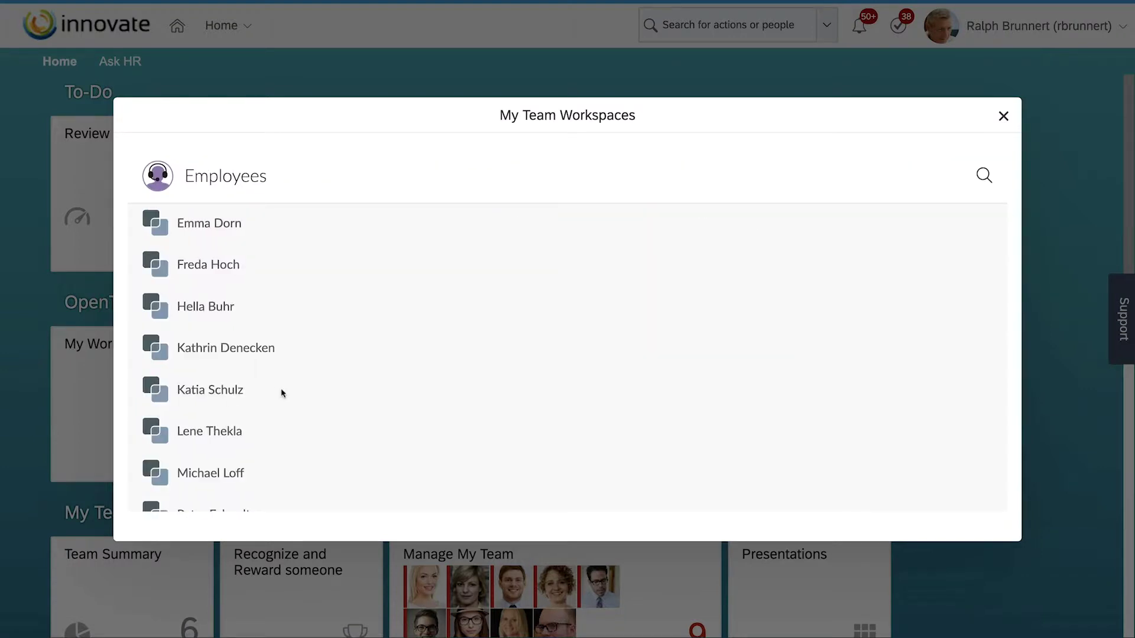
Step: Open the first employee's workspace and review its list of two missing documents
click(207, 234)
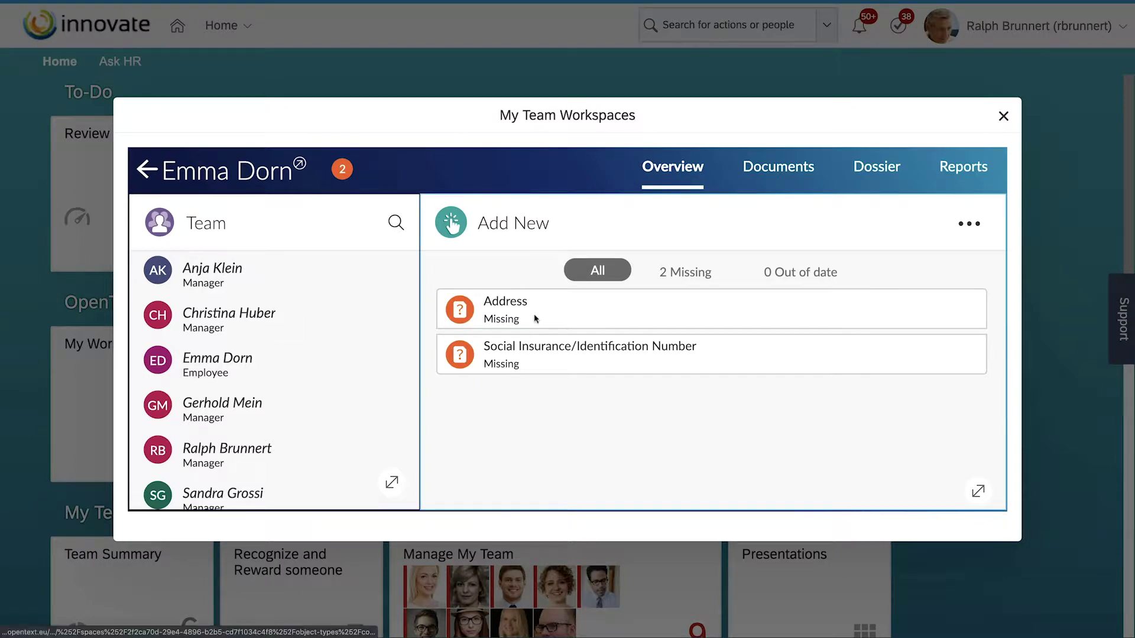
click(343, 170)
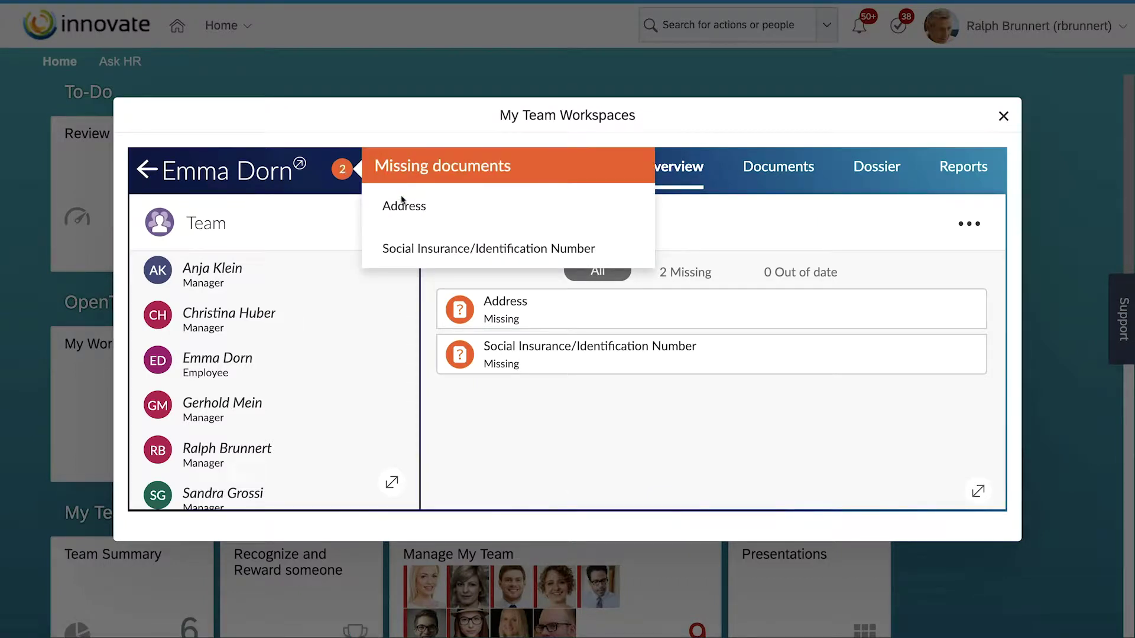
click(704, 231)
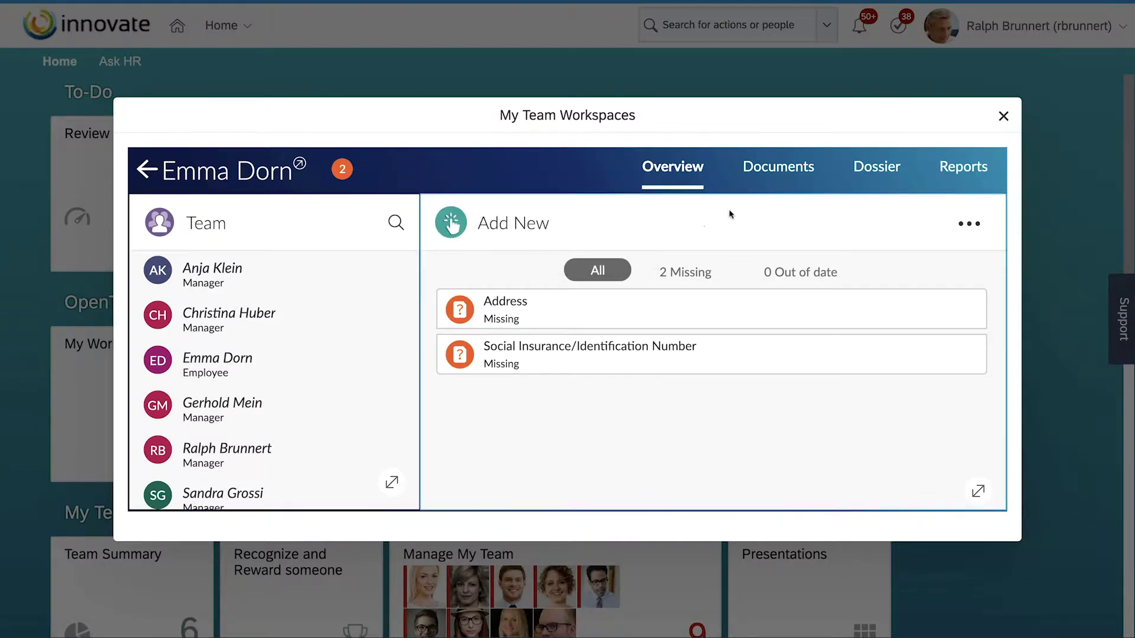
Step: Browse Documents, group the Dossier by Document type, view Reports, then return to Overview
click(766, 168)
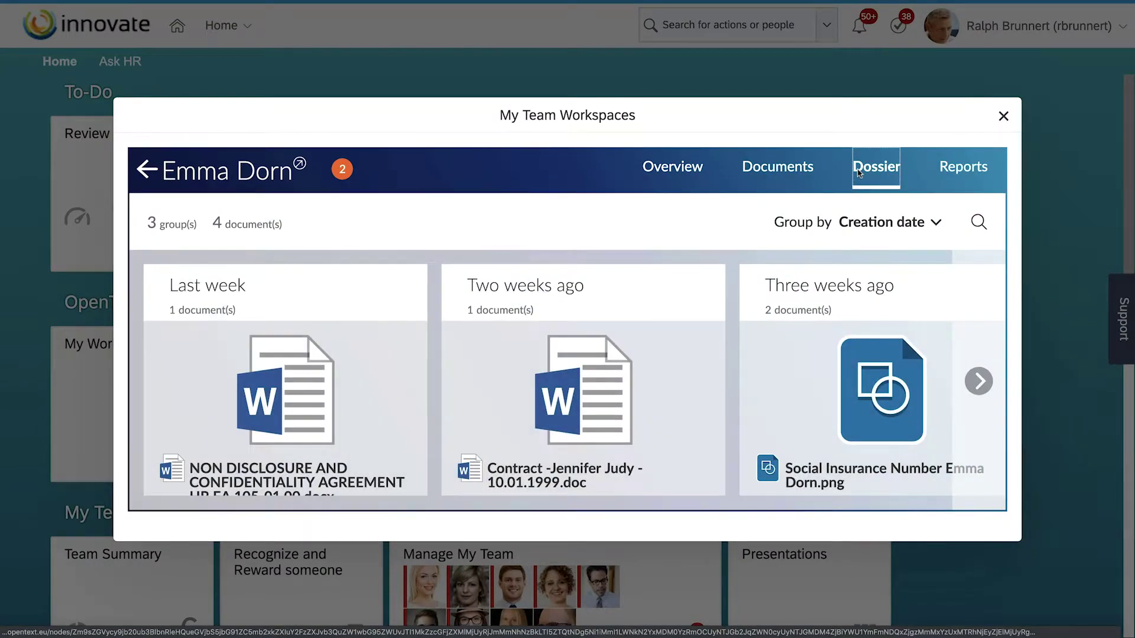
click(928, 223)
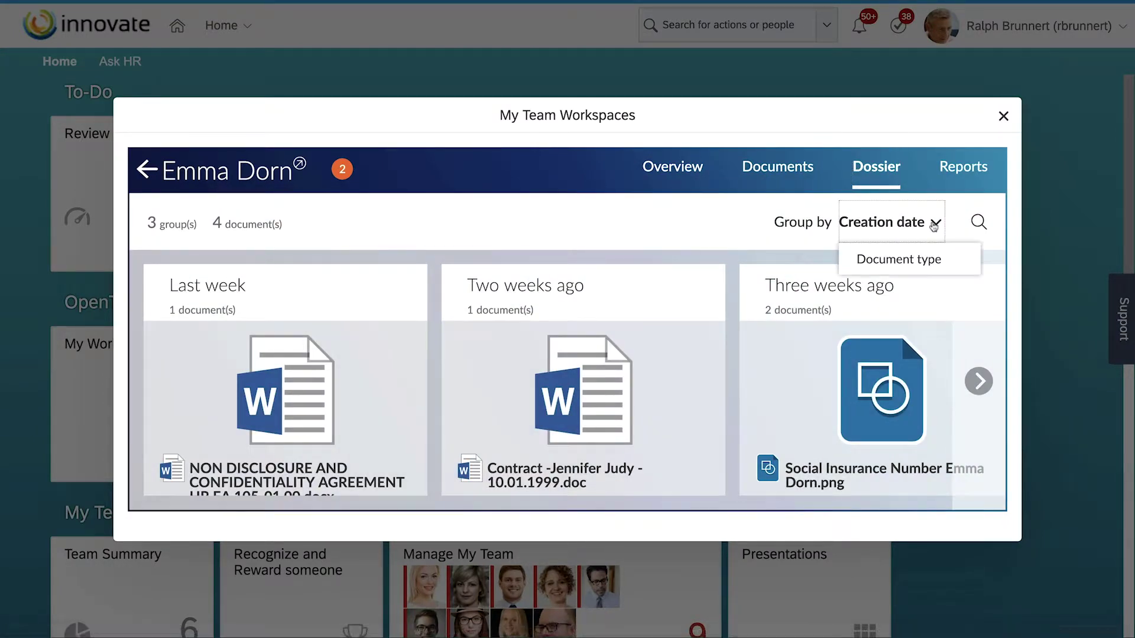
click(909, 258)
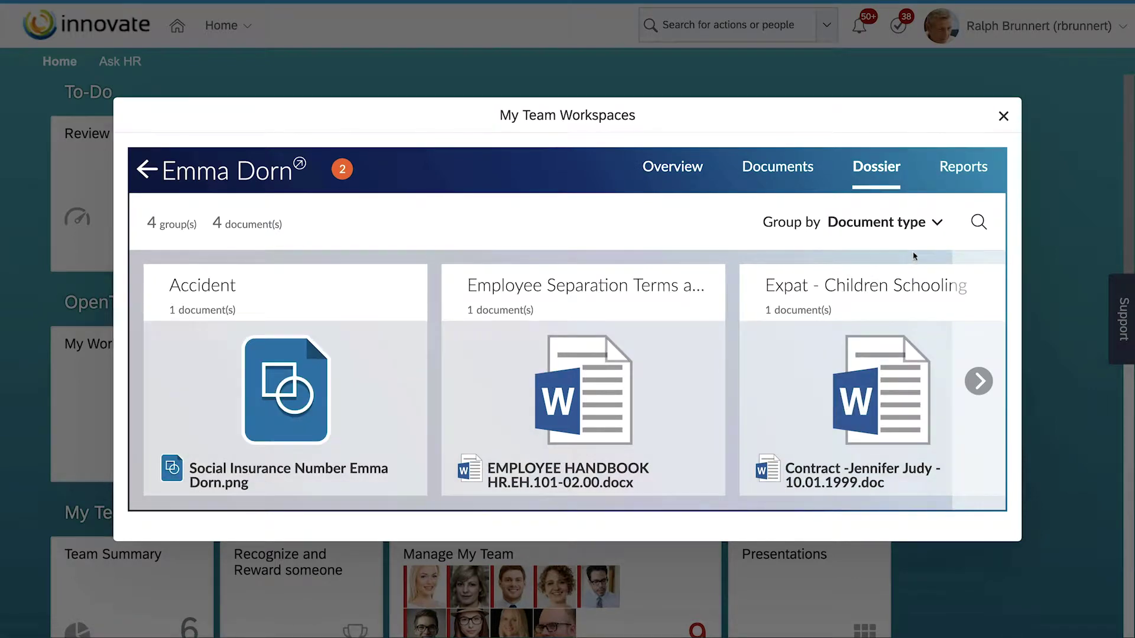
click(960, 169)
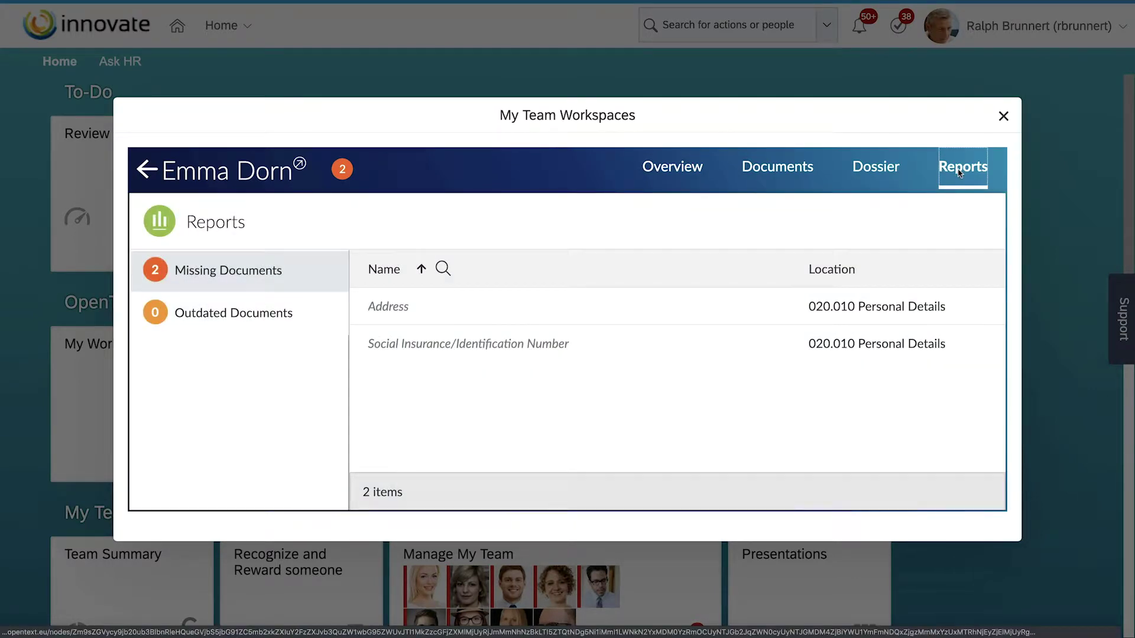
click(680, 166)
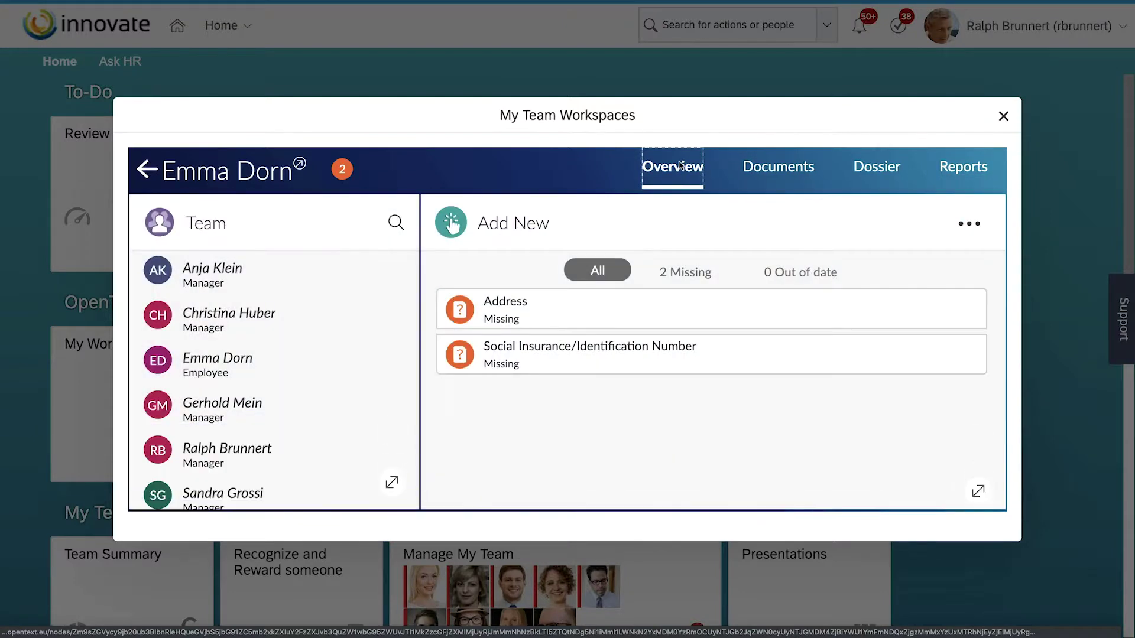
Step: Generate Address.pdf with origin date 04/11/2019, then confirm Social Insurance/Identification Number is the only missing document
click(300, 165)
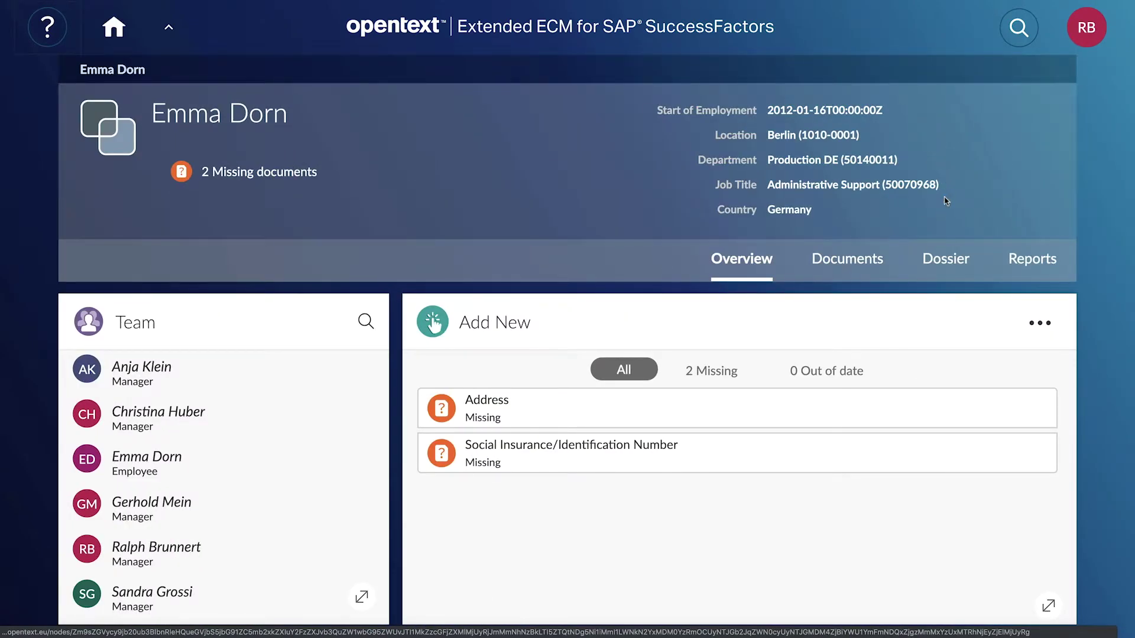
click(1041, 324)
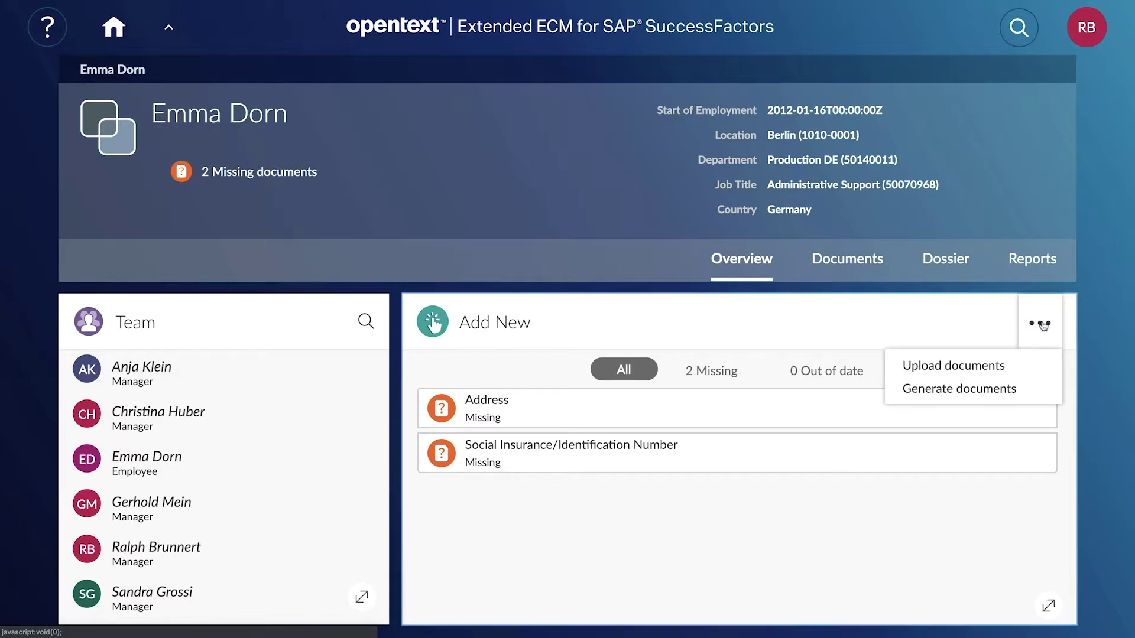
click(1011, 391)
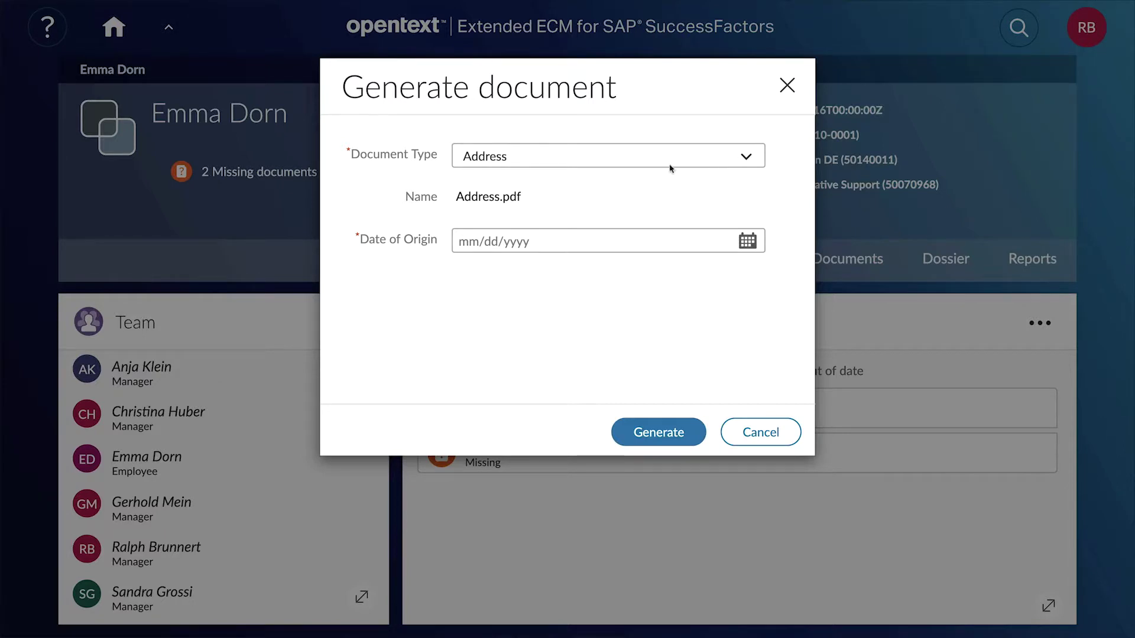
click(746, 247)
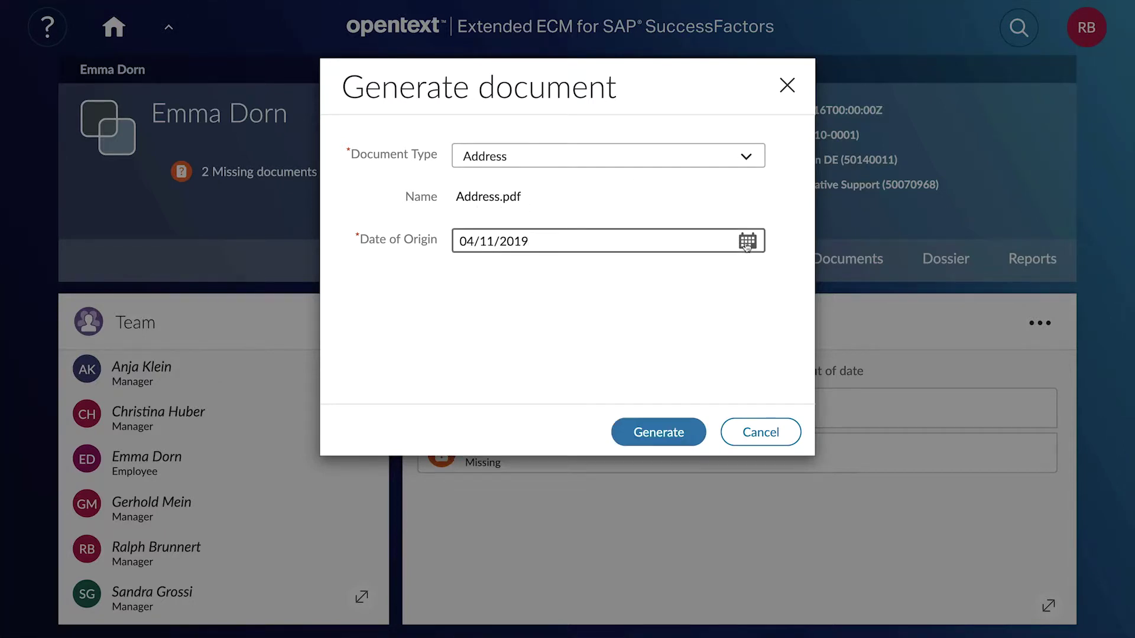
click(672, 435)
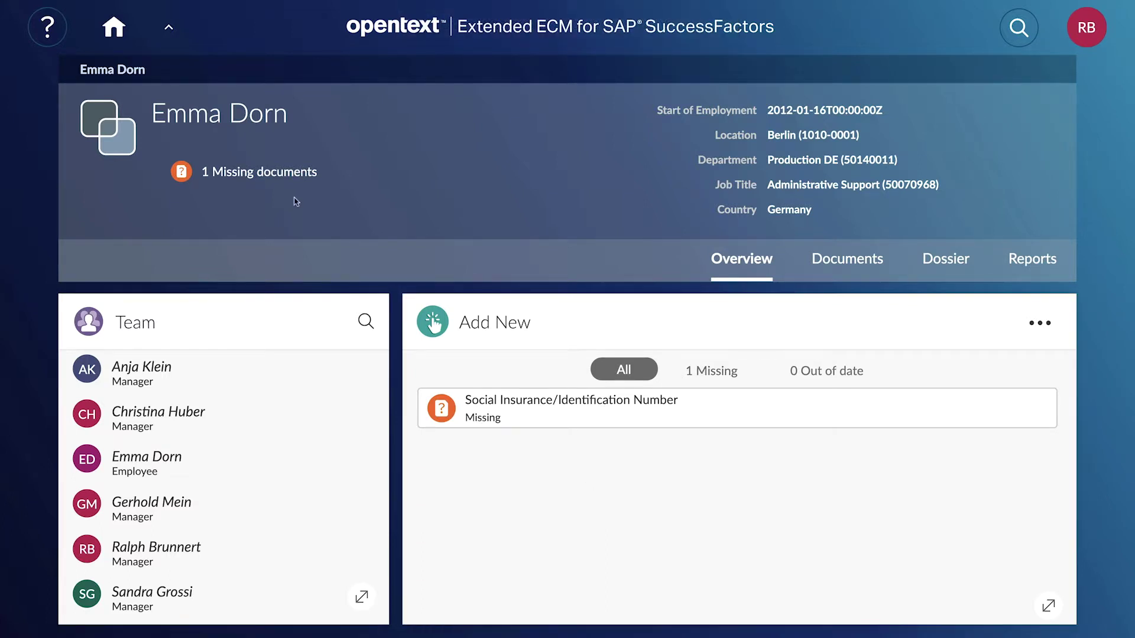
click(261, 173)
click(594, 473)
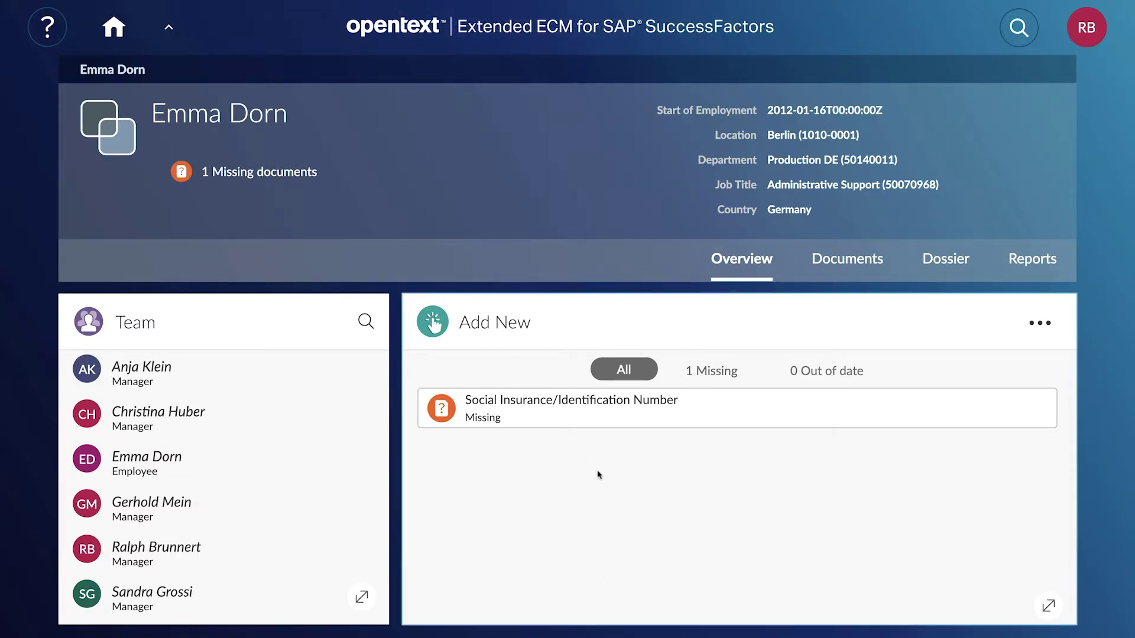
Step: Open Address.pdf from Documents > 020 Personal Information > 020.010 Personal Details
click(848, 259)
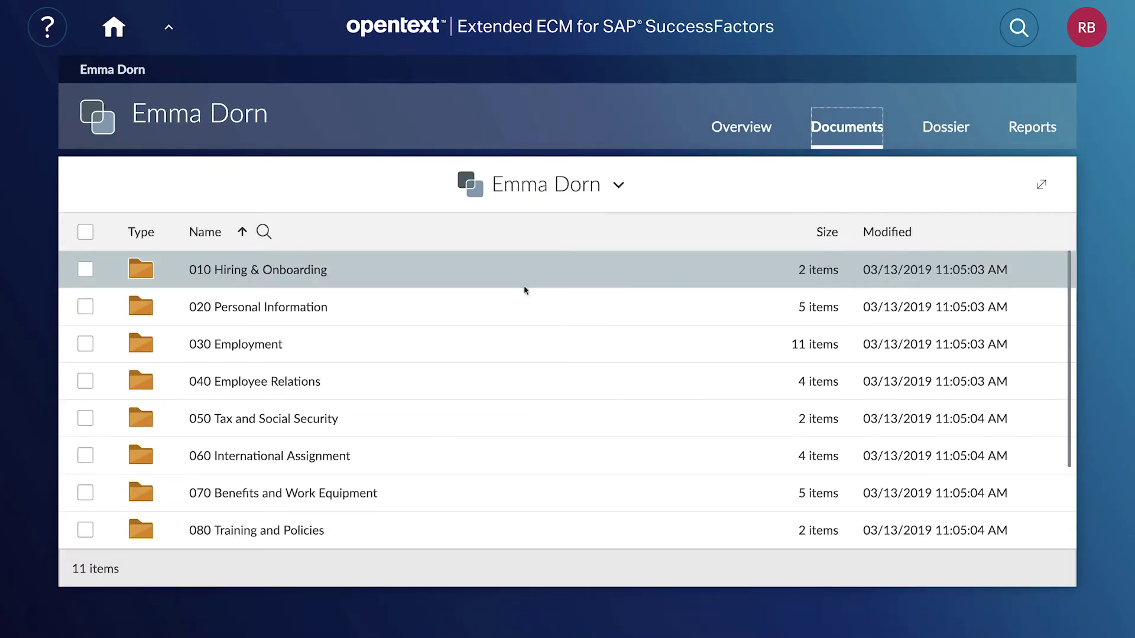
click(318, 310)
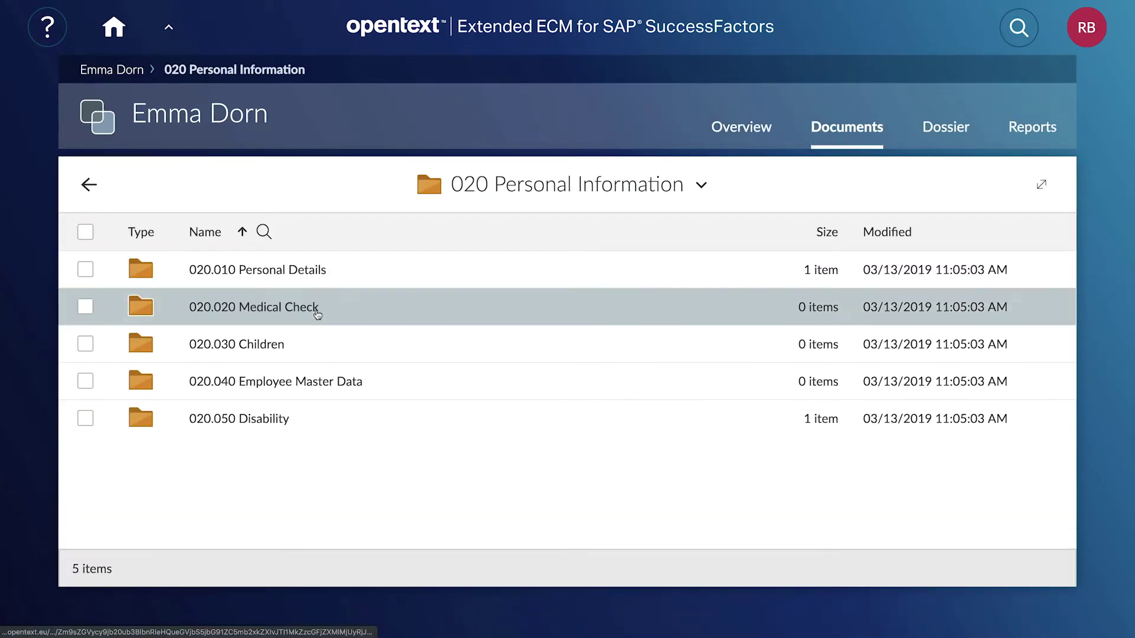
click(283, 270)
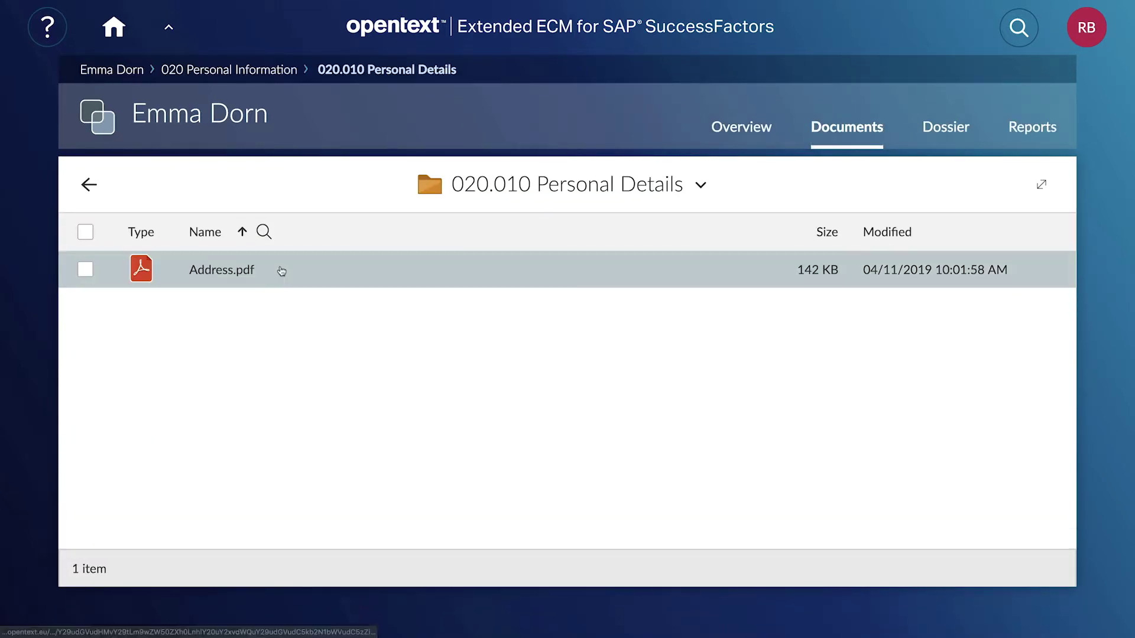
click(218, 273)
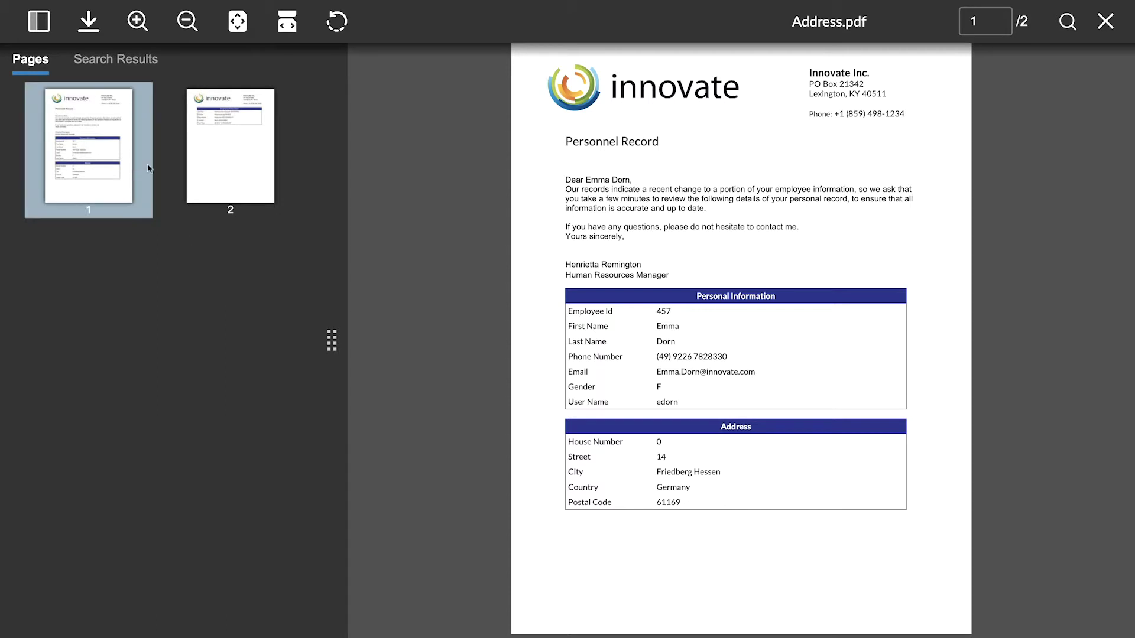
Step: View pages 2 and 1 of Address.pdf, search it for 'Germany', and close the viewer
click(222, 161)
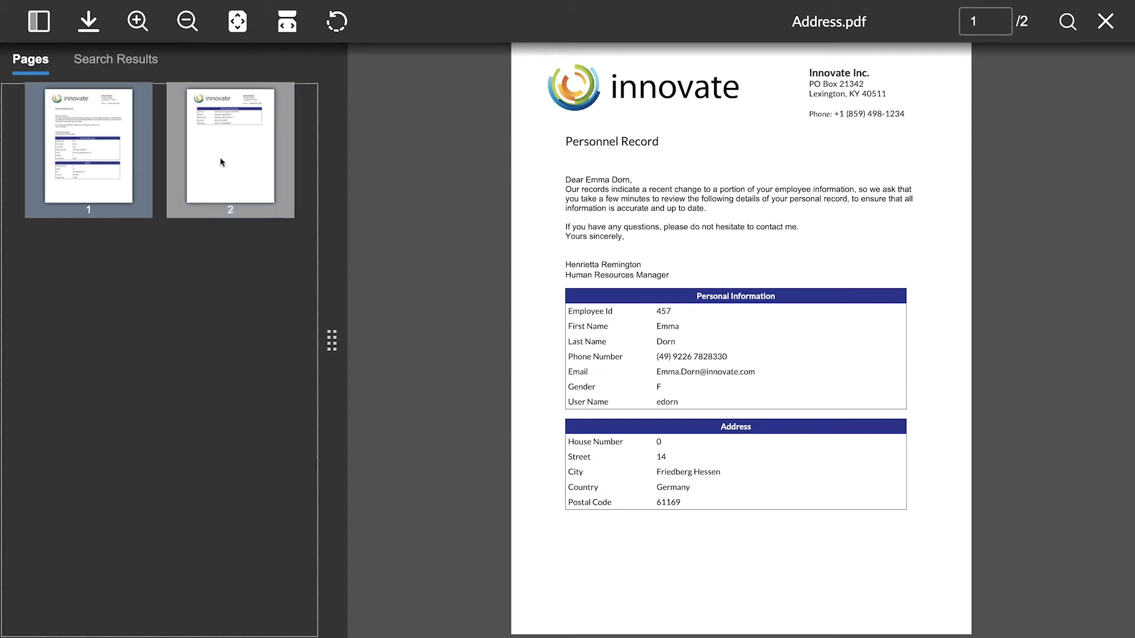
click(104, 158)
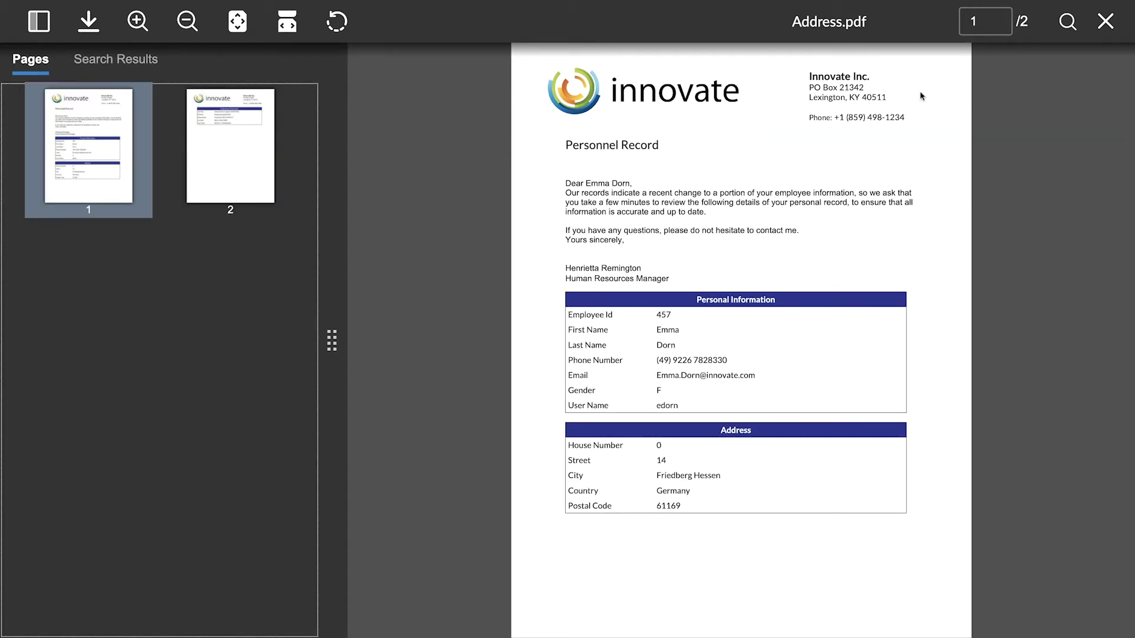
click(1065, 24)
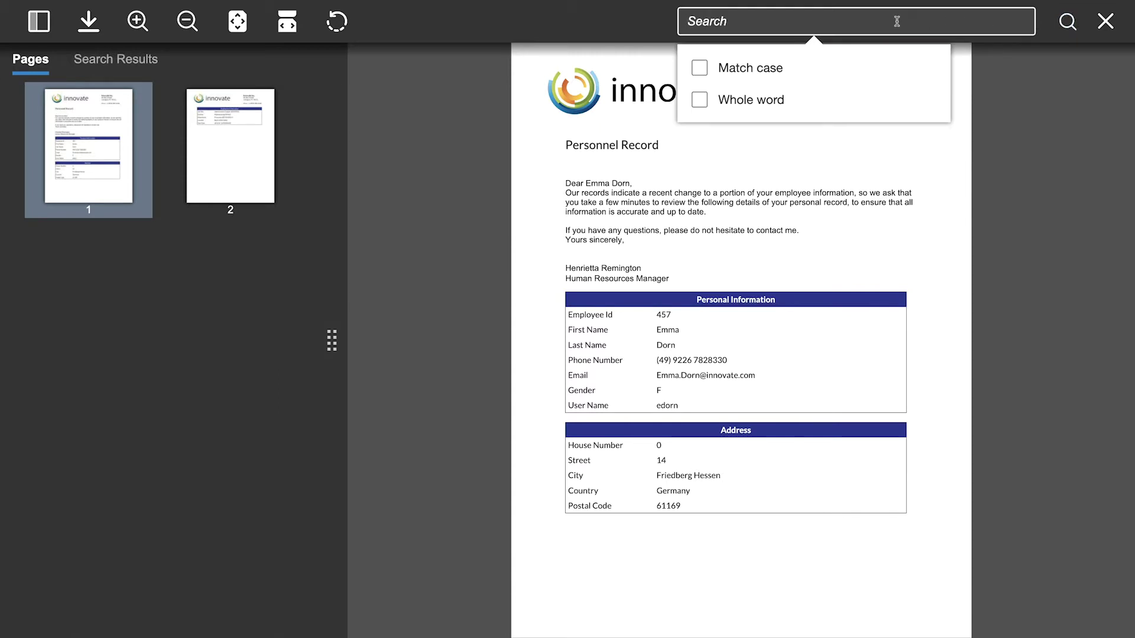
text(Germany)
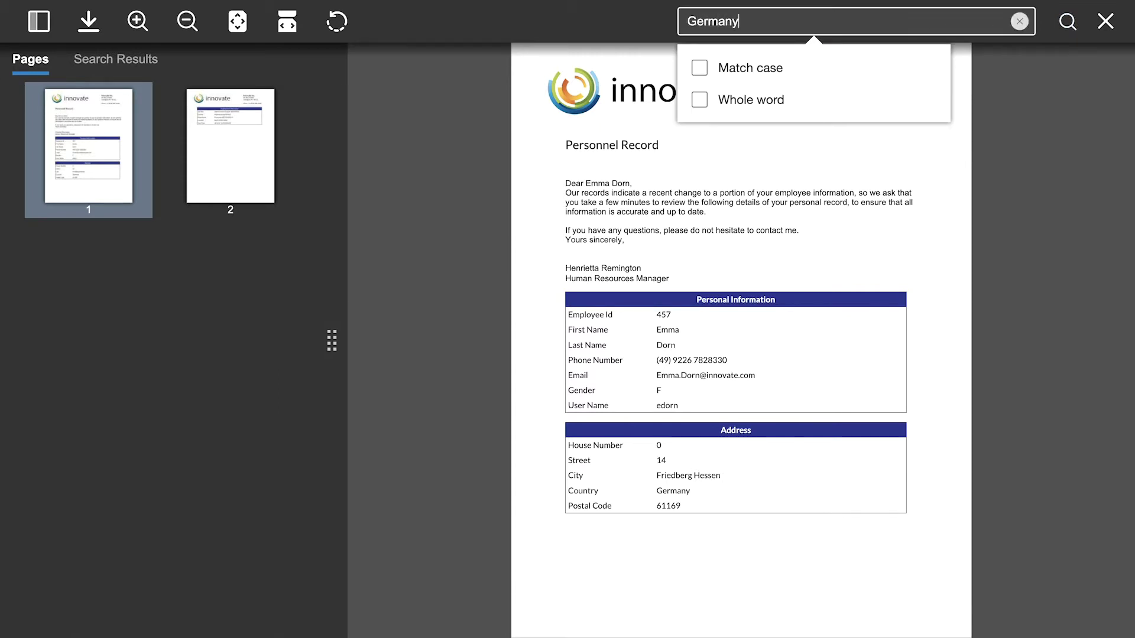
key(Return)
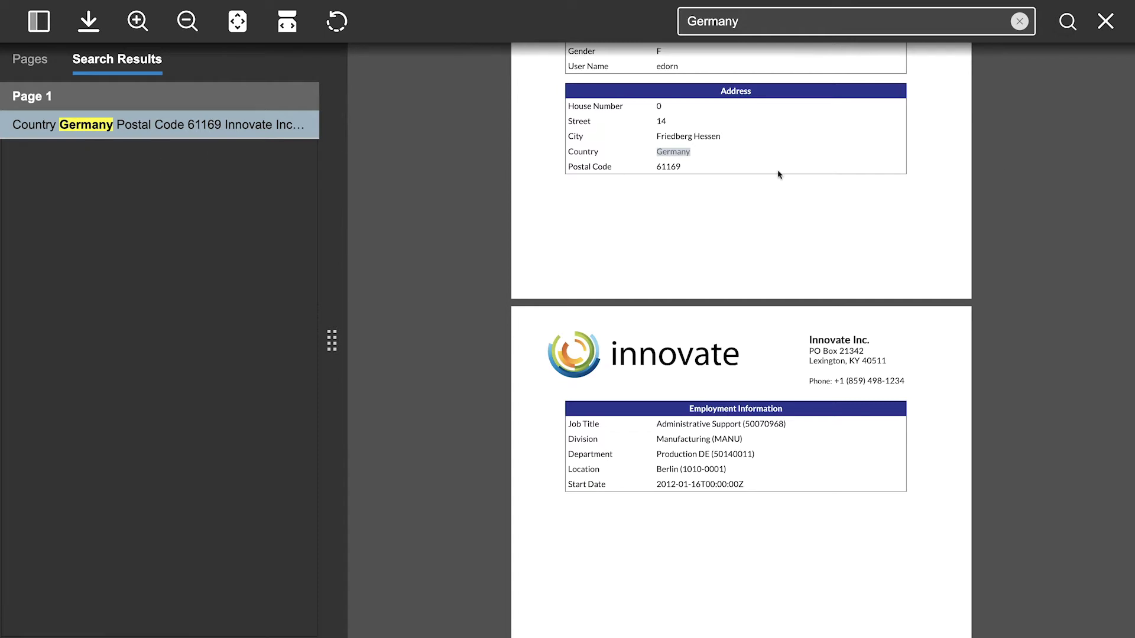
click(1107, 25)
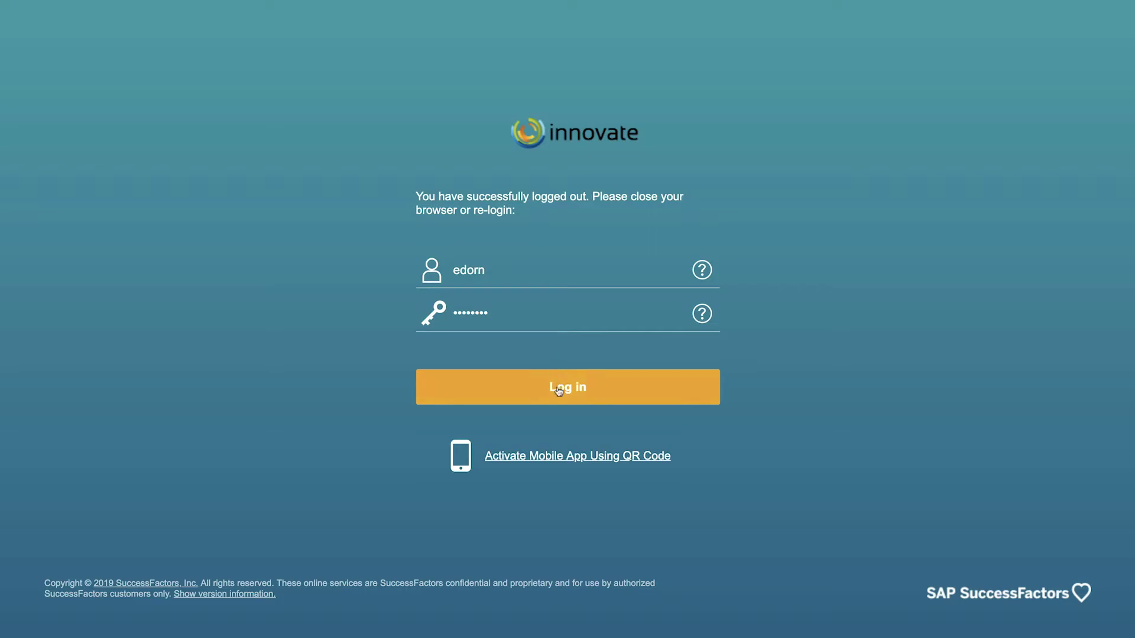
Step: Log in as the employee, check My Workspace's missing document, and expand the workspace into Extended ECM
click(559, 388)
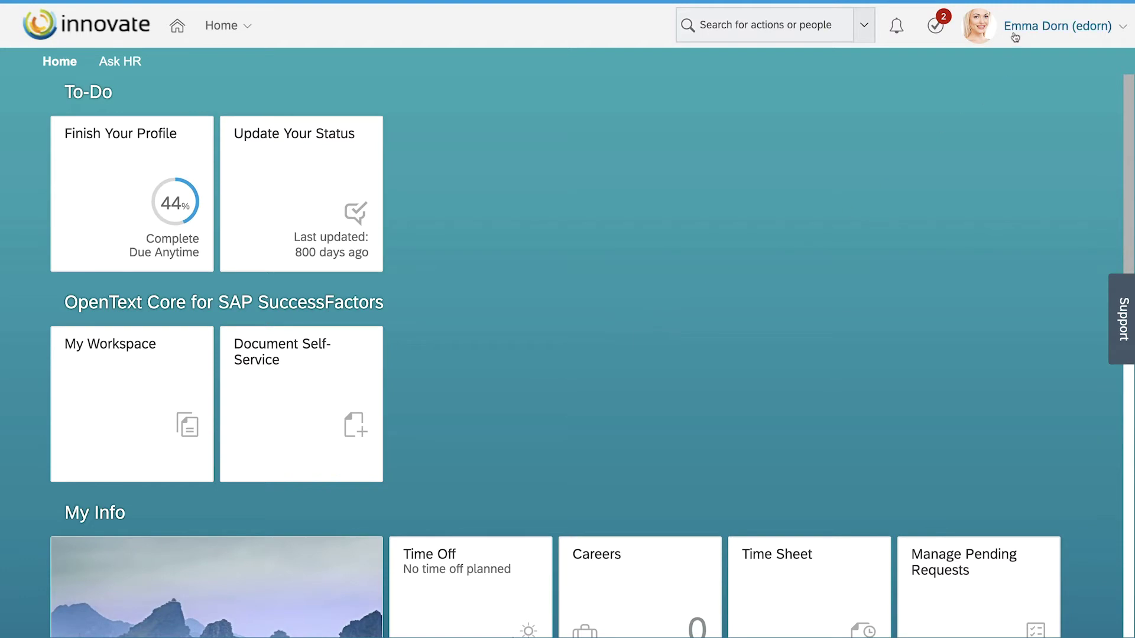
click(126, 418)
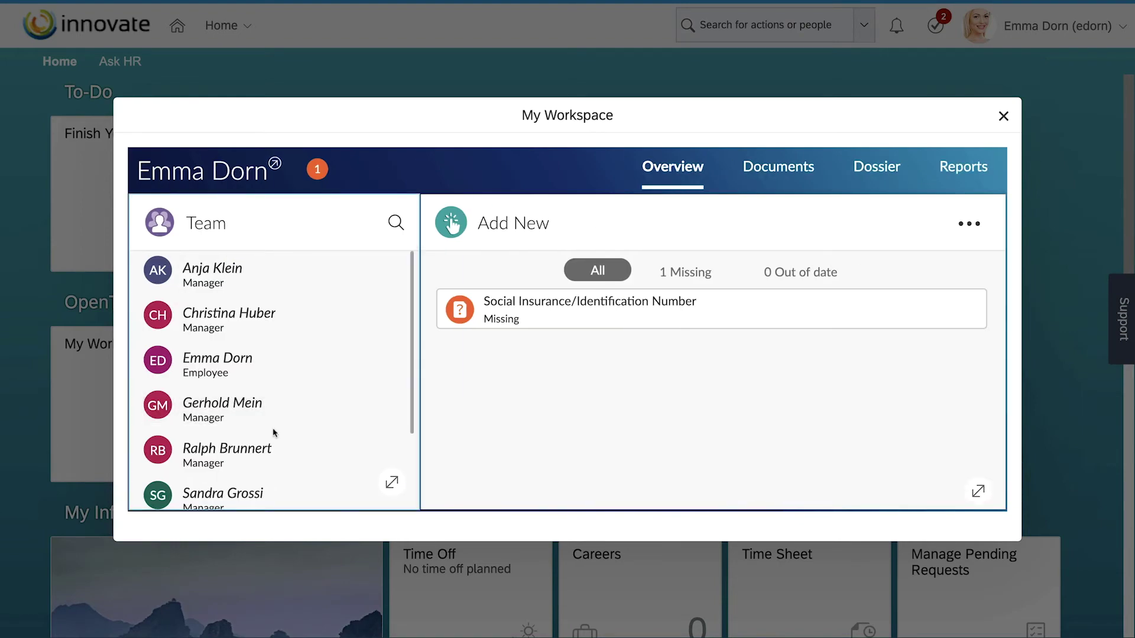
click(317, 171)
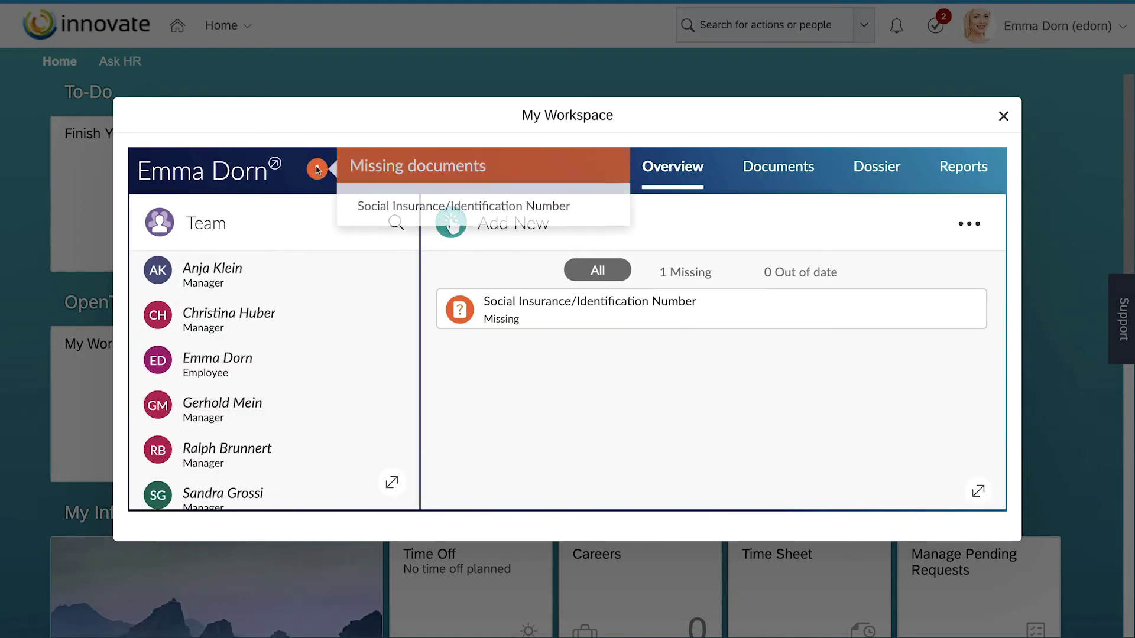
click(275, 164)
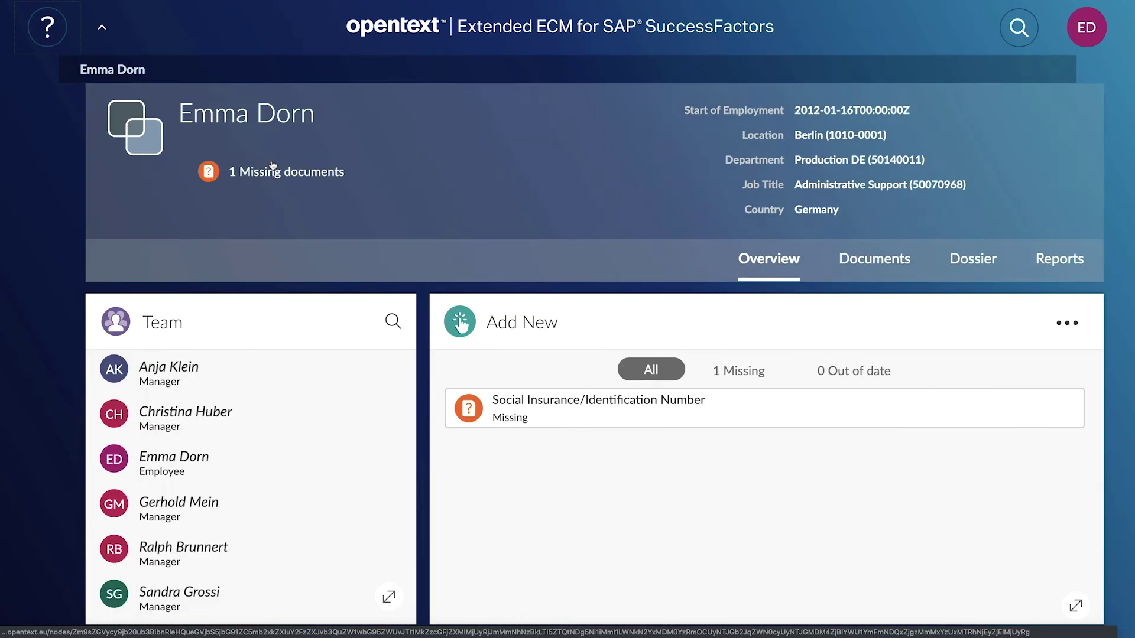
Step: Upload Social Insurance Number .png as Social Insurance/Identification Number with origin date 04/11/2019
click(273, 166)
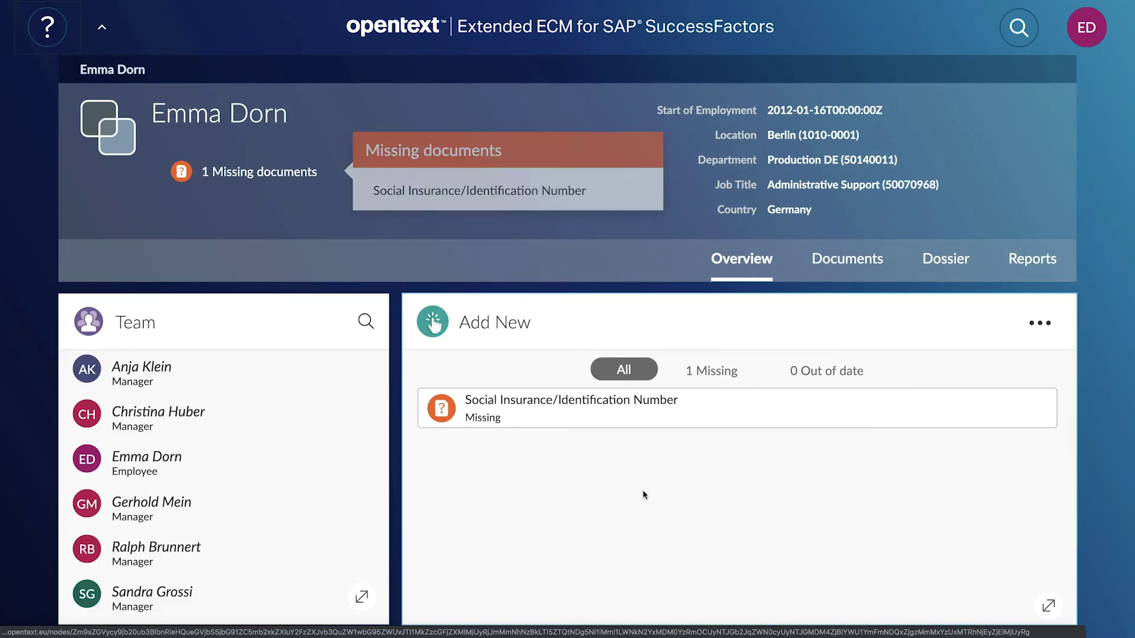
click(1032, 322)
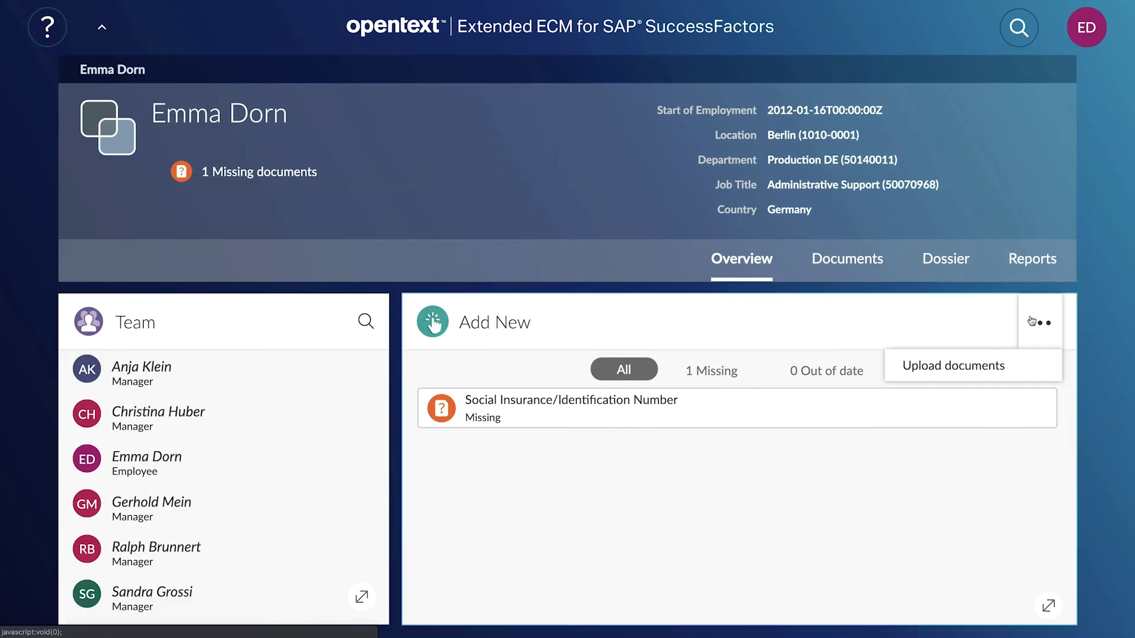
click(953, 366)
double_click(435, 136)
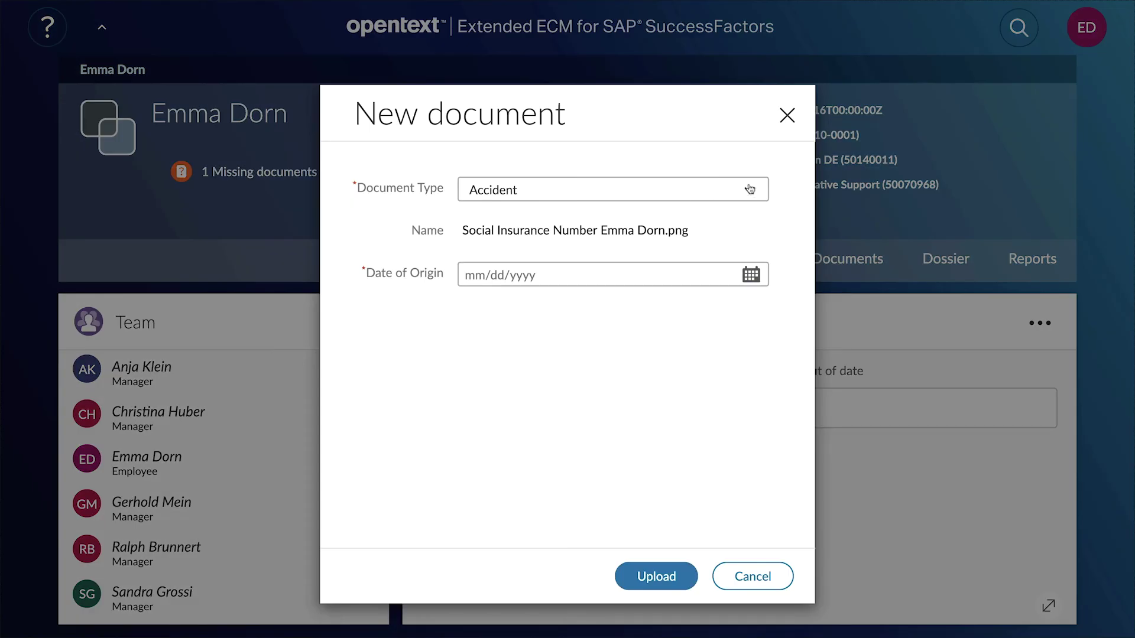
click(750, 190)
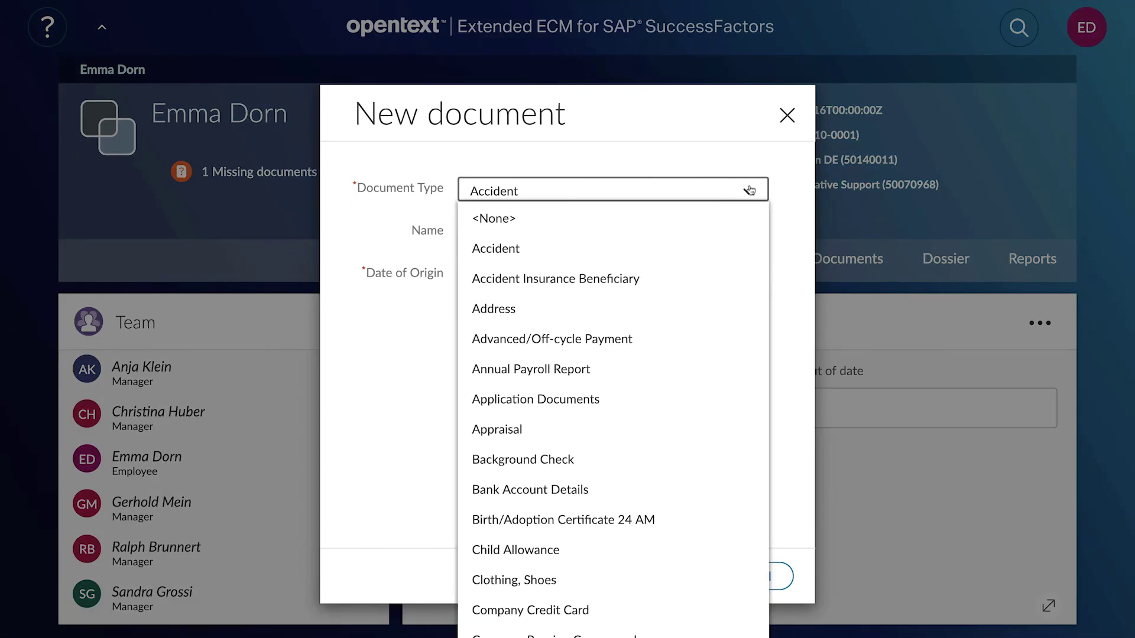
scroll(566, 355, down, 20)
click(566, 384)
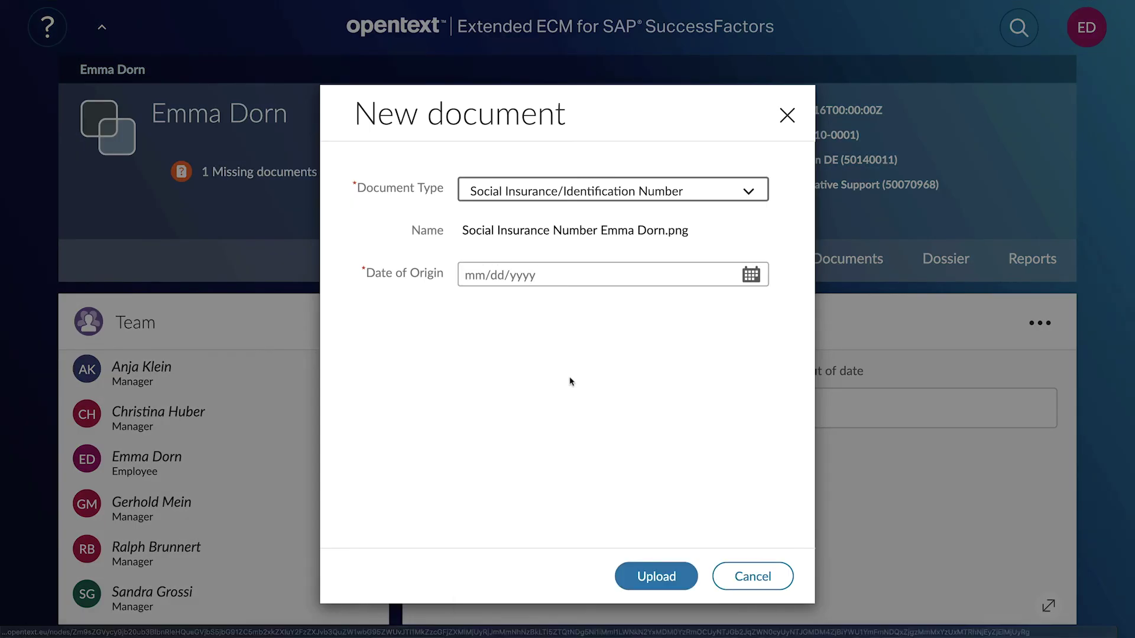
click(757, 277)
click(656, 577)
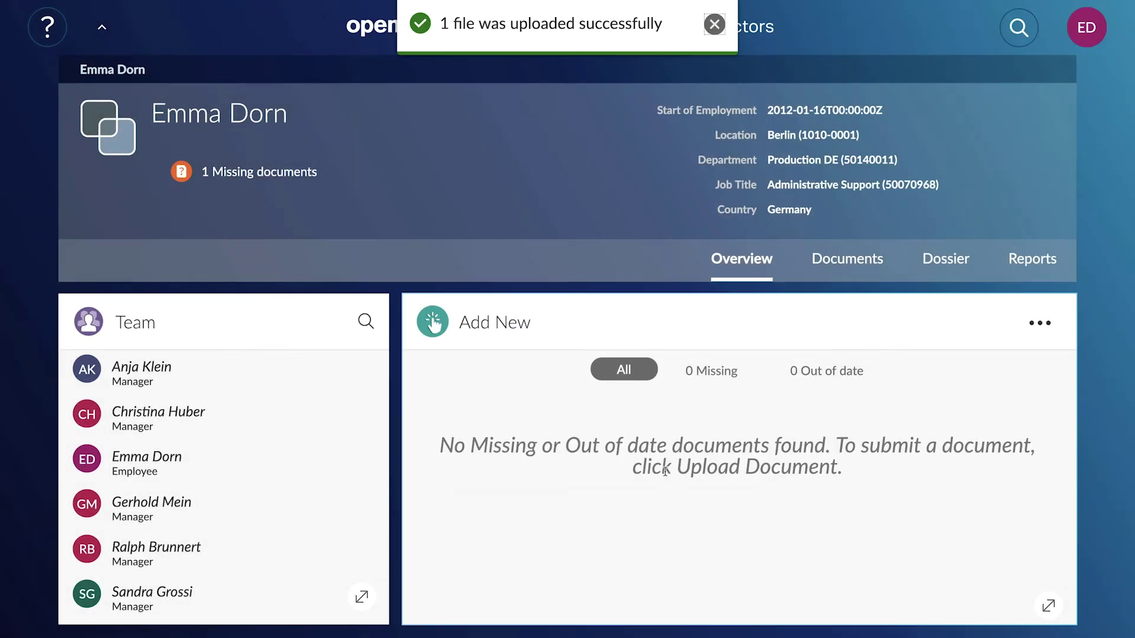
click(714, 24)
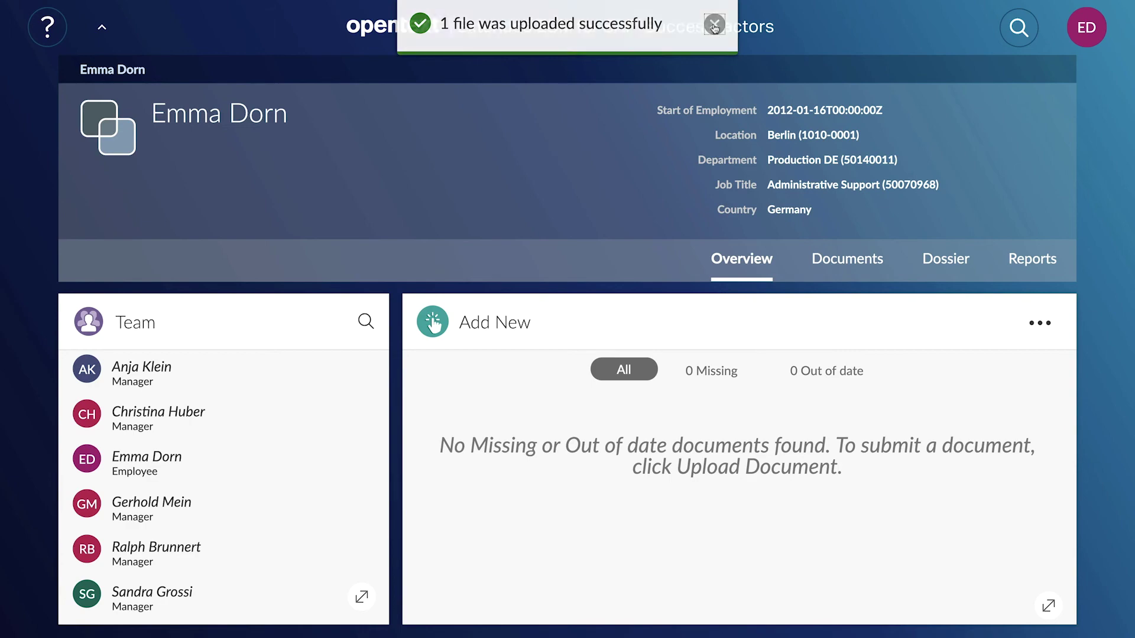